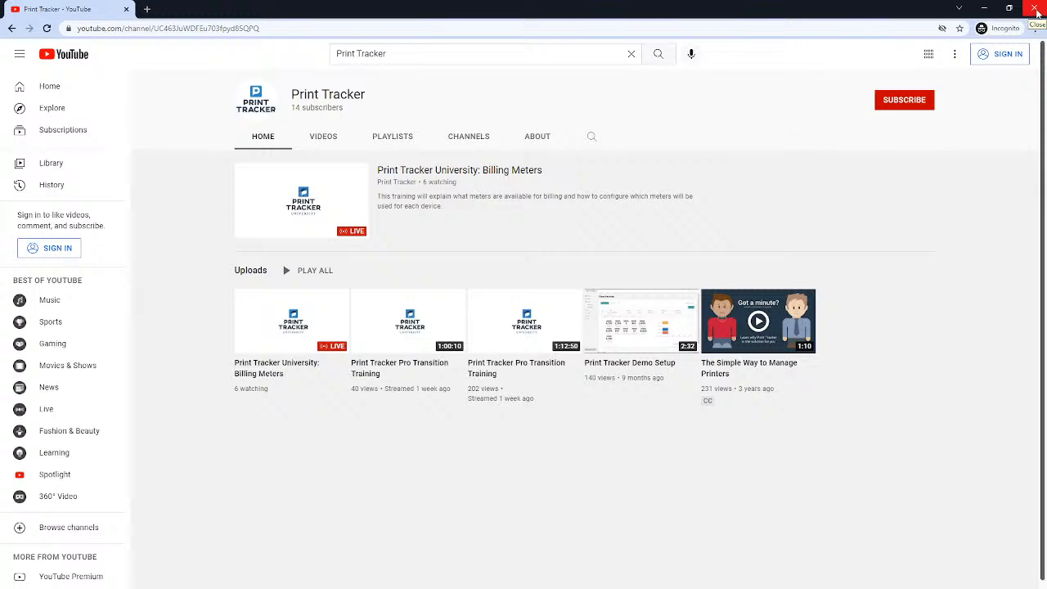
Close the YouTube window, switch from My Dealer, LLC to the PPM entity in Print Tracker and list its devices
click(1034, 8)
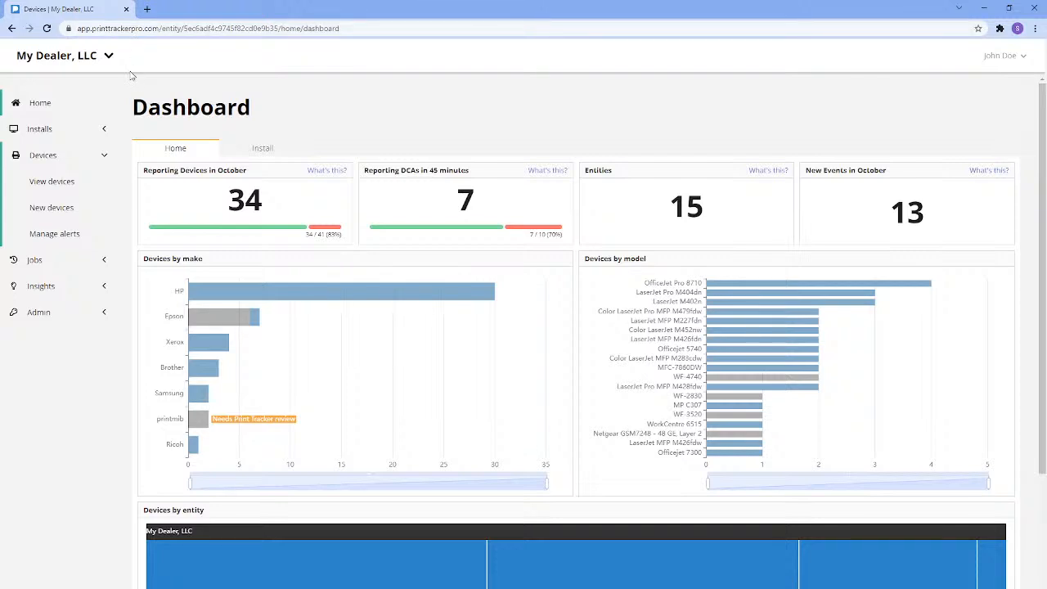
click(80, 59)
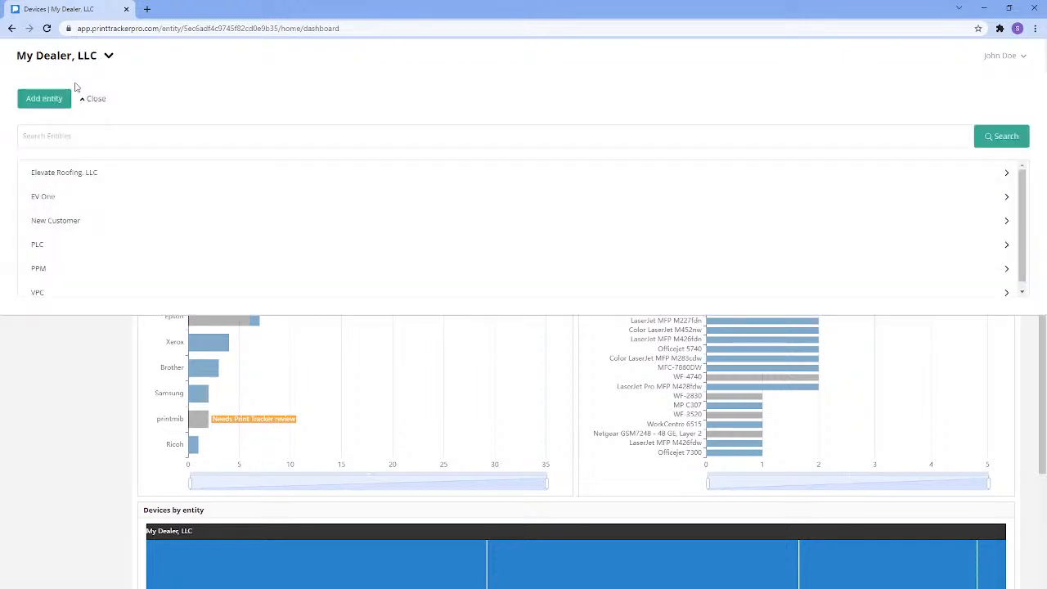
click(39, 270)
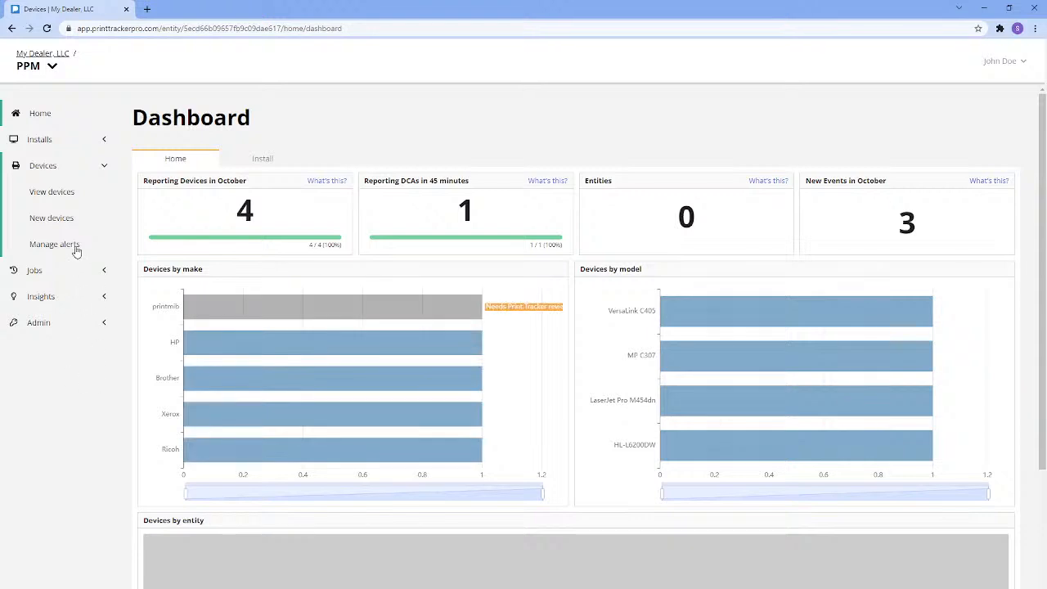
click(68, 197)
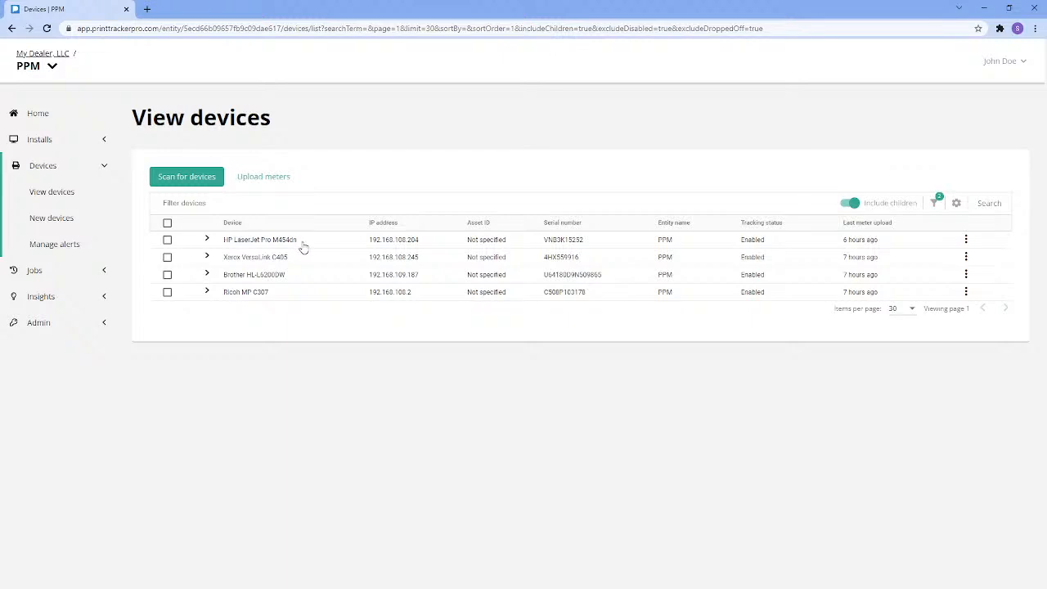
Expand the HP LaserJet Pro M454dn and open the billing preferences in its device settings
click(391, 245)
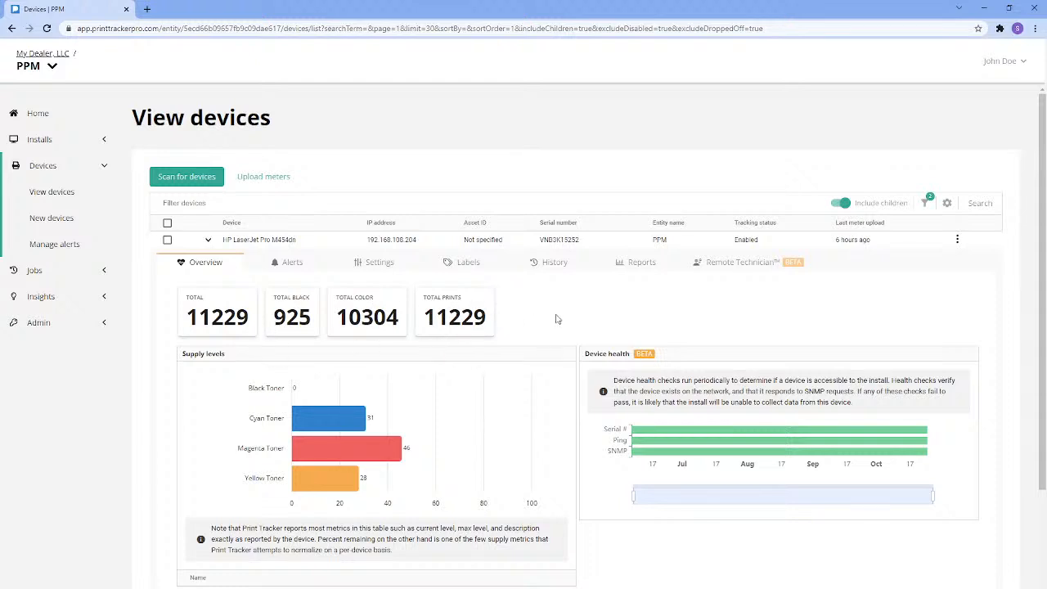
click(378, 265)
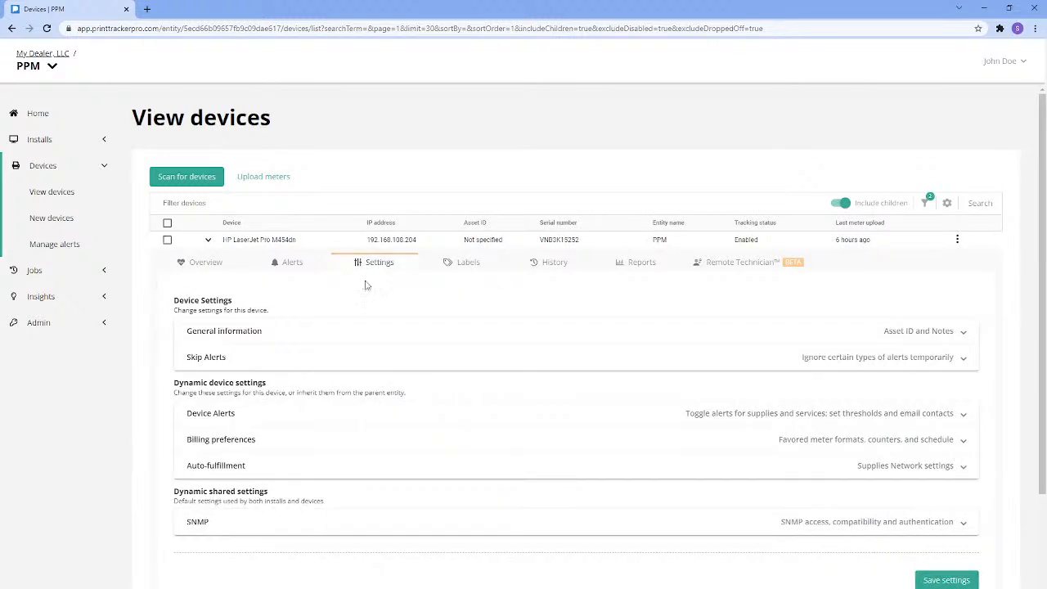
click(271, 445)
scroll(144, 403, down, 2)
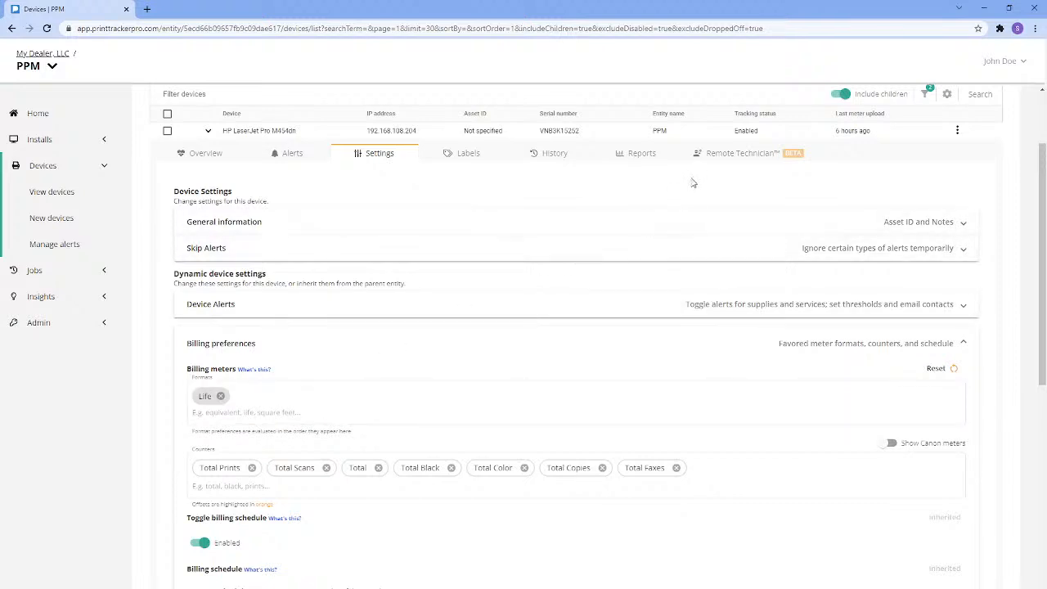
Open the HP LaserJet Pro M454dn's own webpage through Remote Technician and display its usage report
click(742, 156)
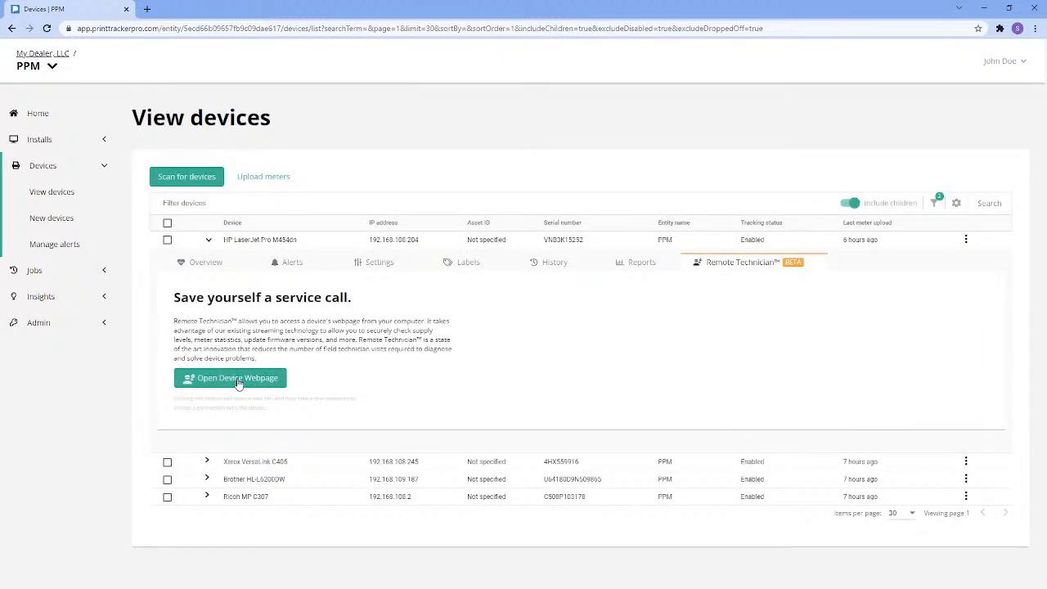
click(238, 381)
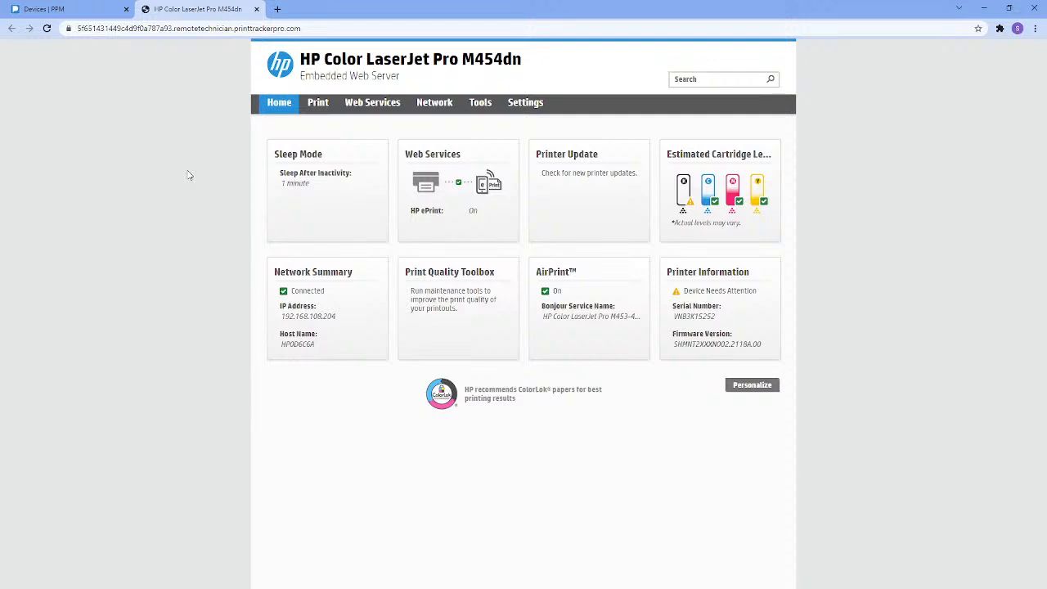
click(481, 105)
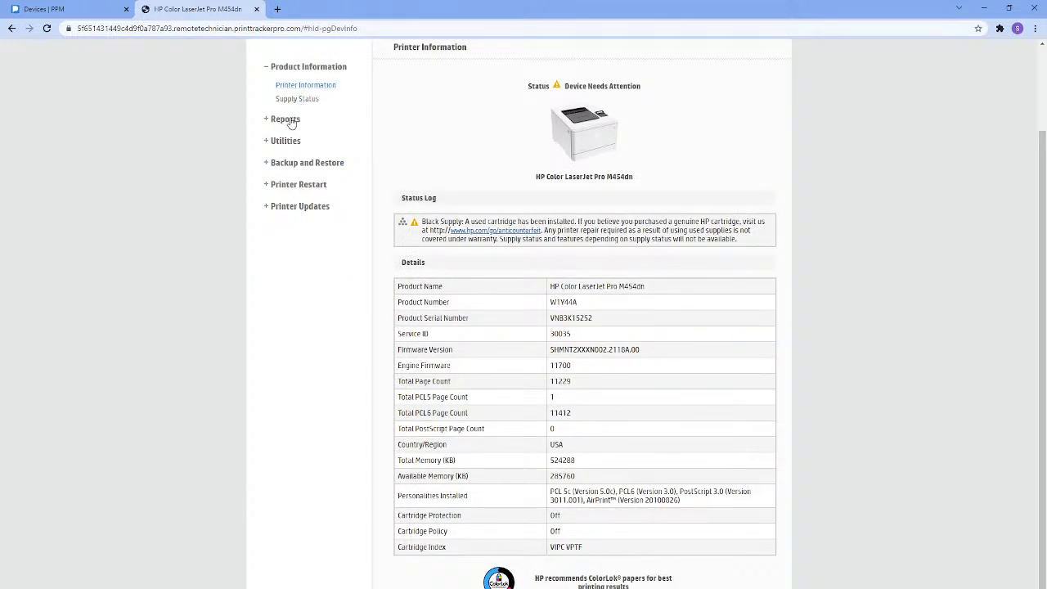
click(288, 120)
click(295, 139)
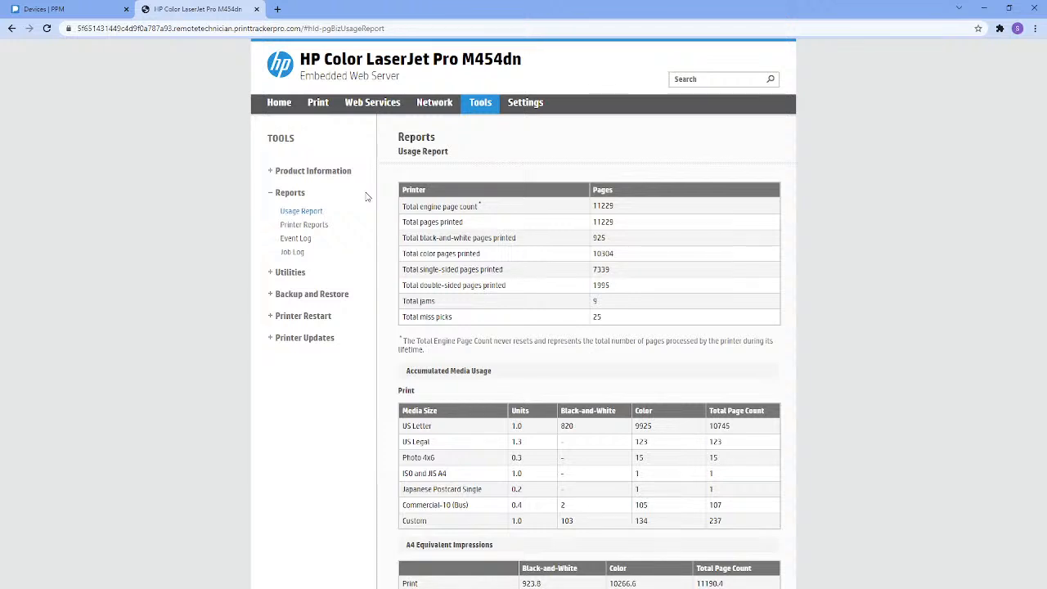
Return to Print Tracker and reopen the HP LaserJet Pro M454dn's billing preferences to examine the billing meter formats
click(90, 13)
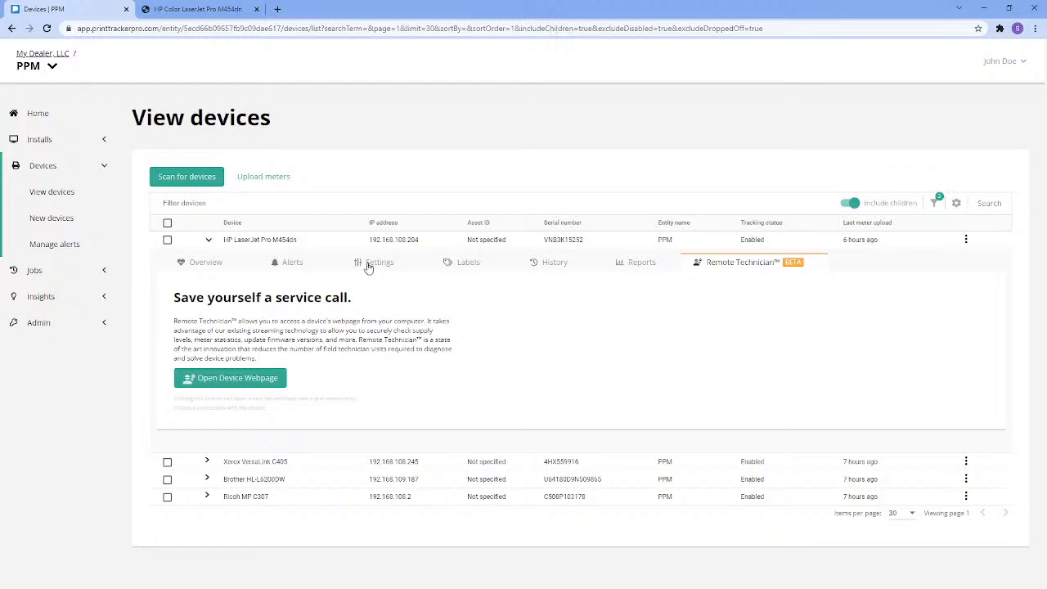
click(367, 263)
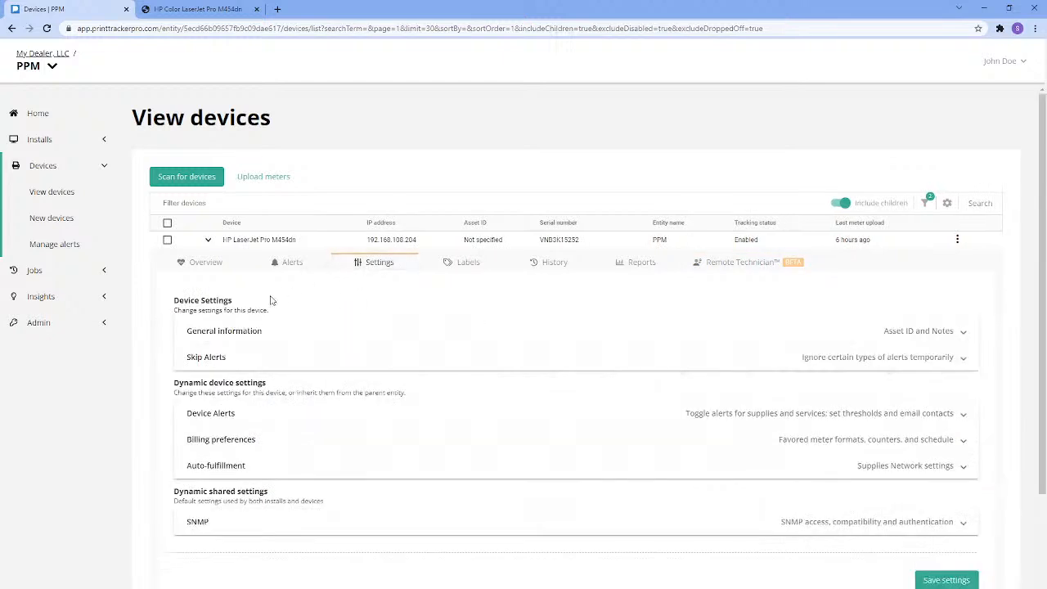
click(210, 438)
scroll(175, 431, down, 2)
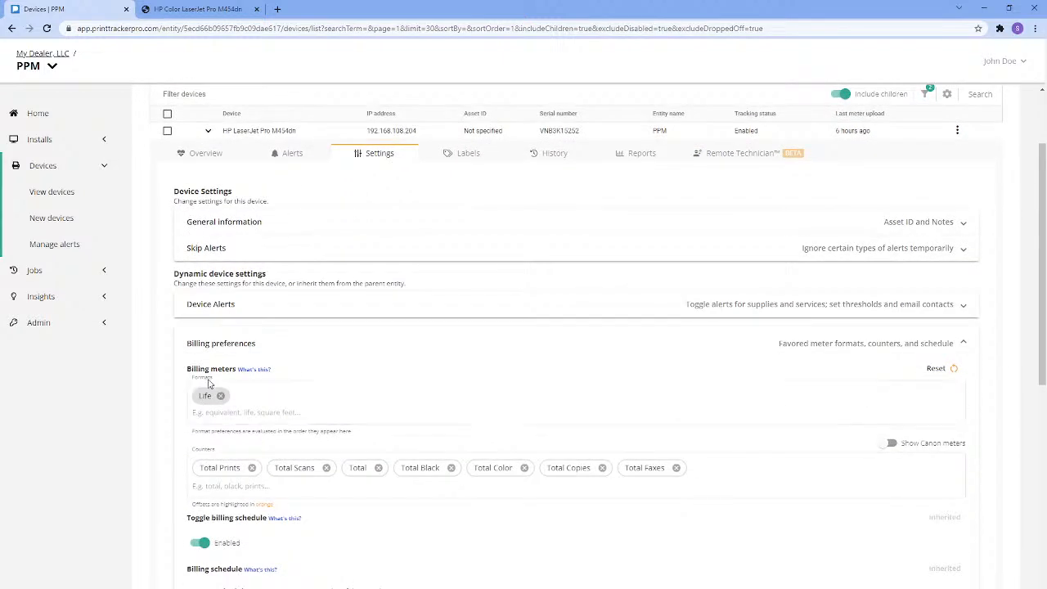
click(207, 395)
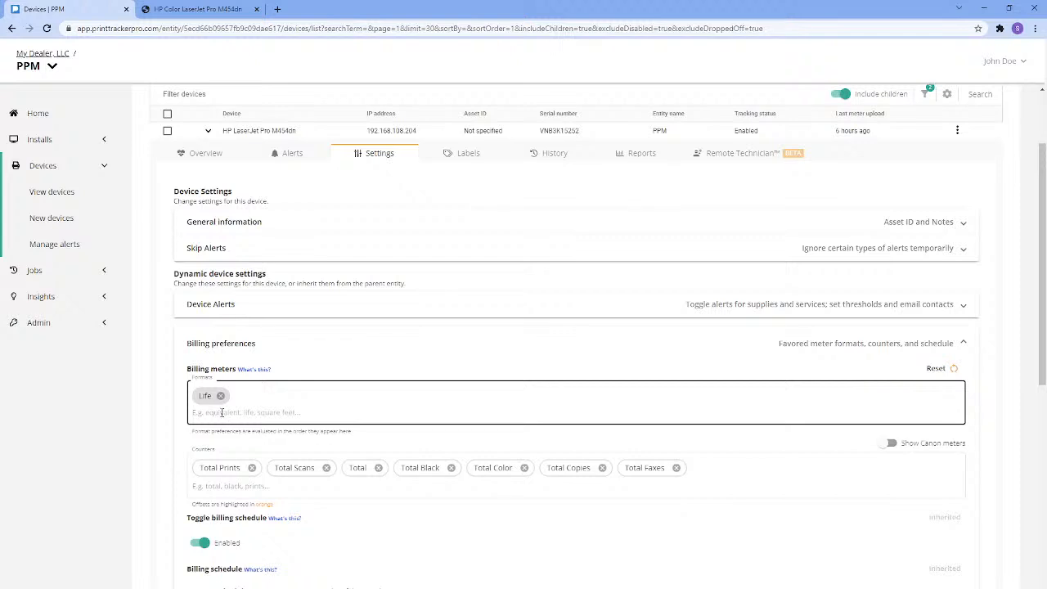
click(113, 405)
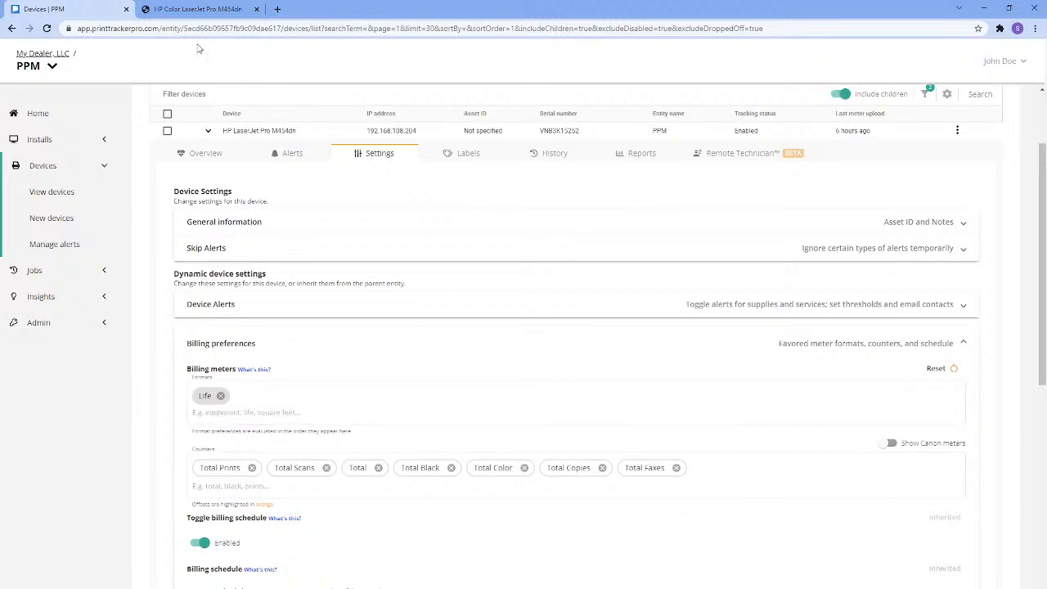
Check the total pages printed in the printer's usage report and return to the billing preferences
click(199, 14)
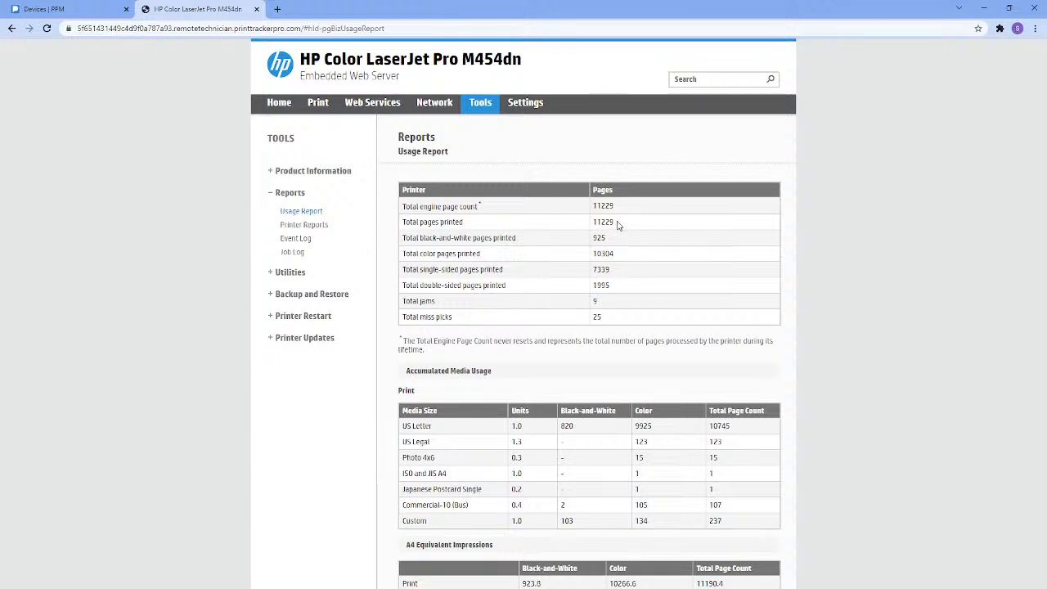
drag(618, 223, 596, 226)
click(99, 13)
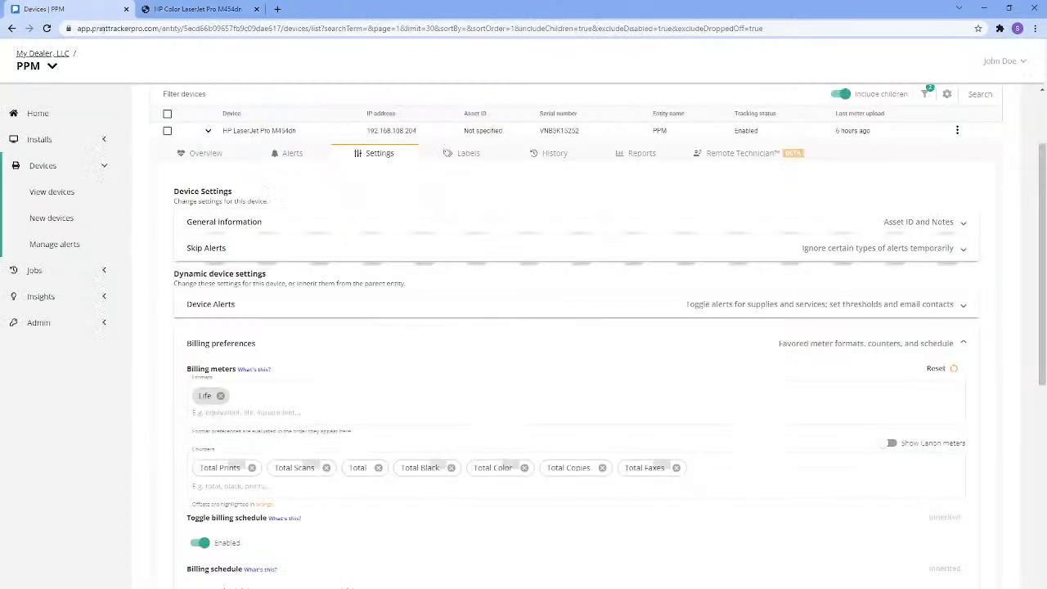
Replace the Life billing meter format with Equivalent
click(221, 395)
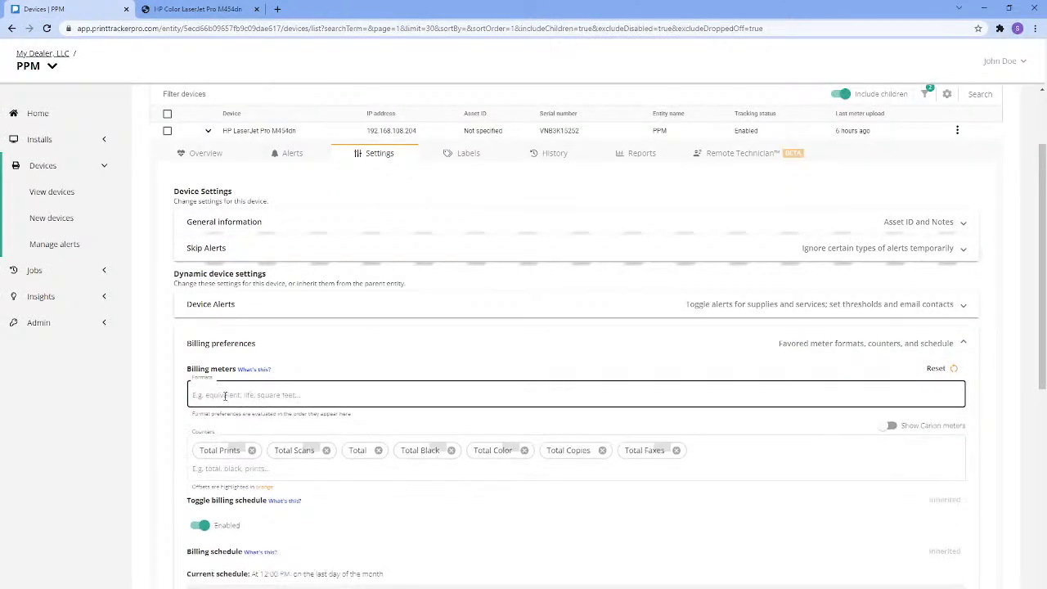
click(227, 399)
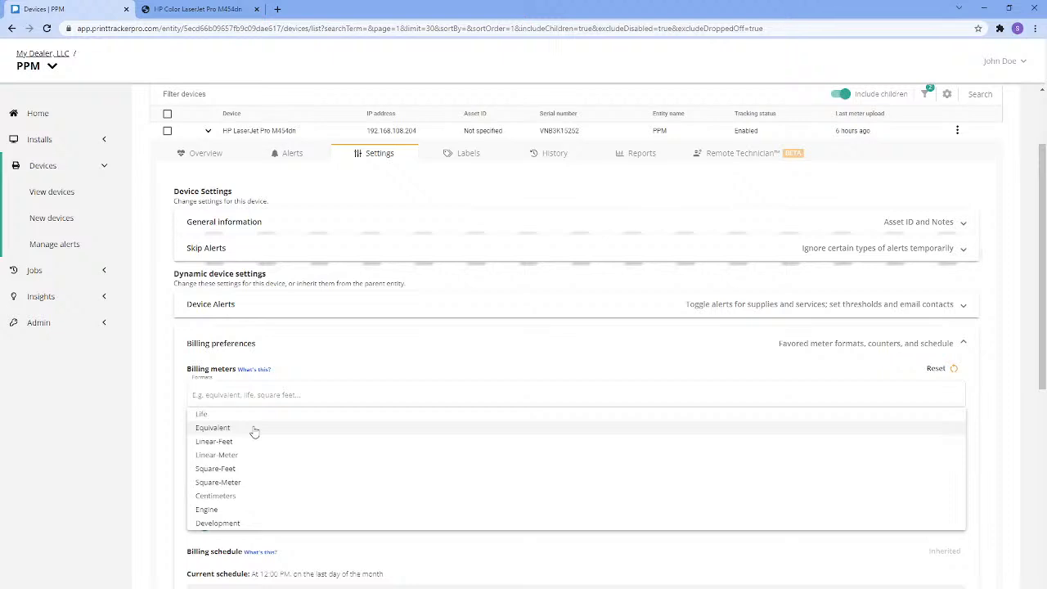
click(255, 432)
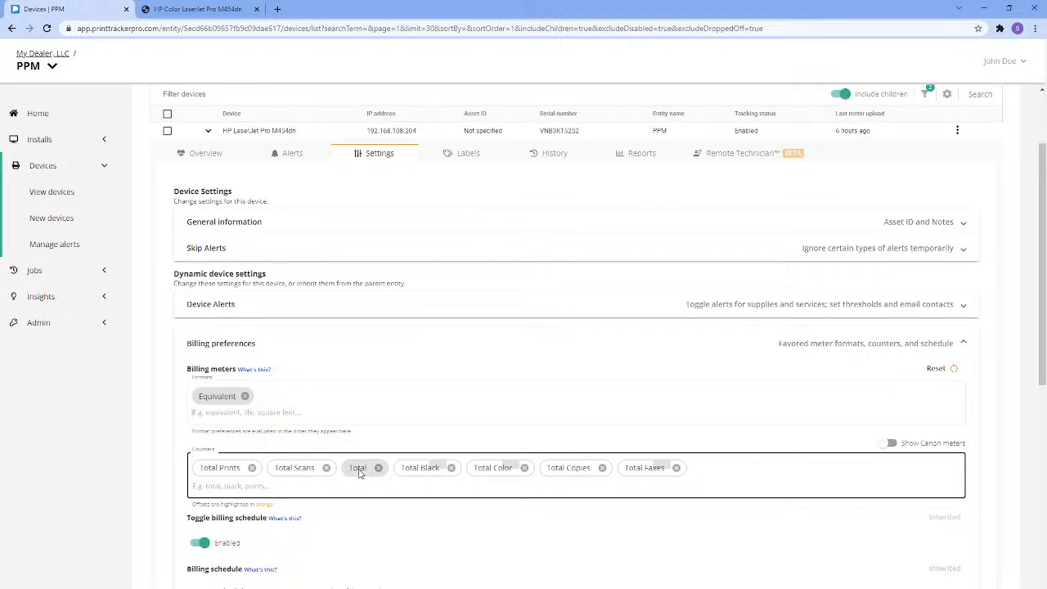
Add an offset of 100000 to the Total billing counter
click(360, 473)
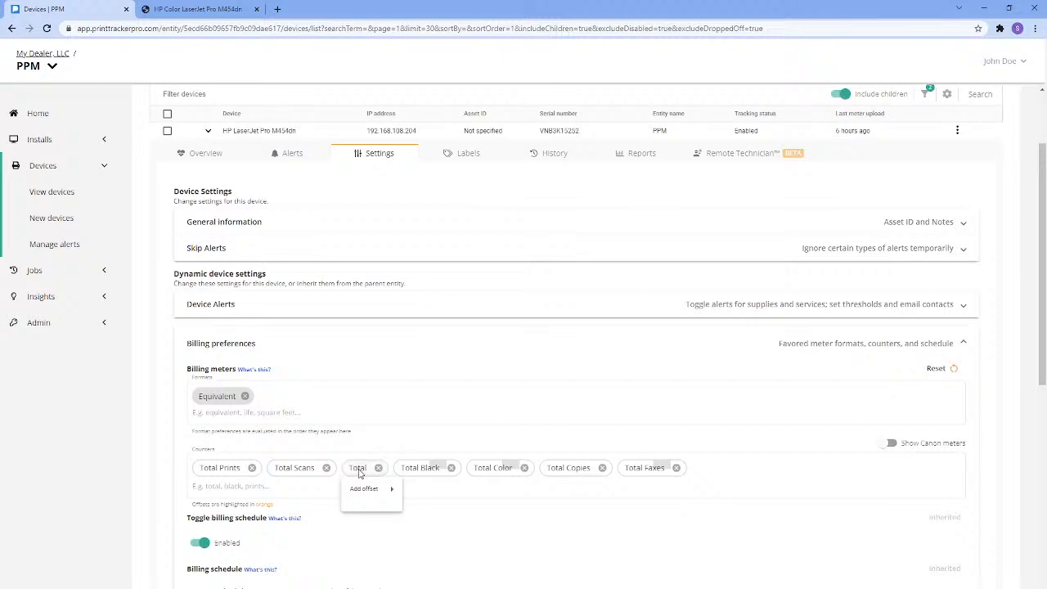
mouse_move(362, 490)
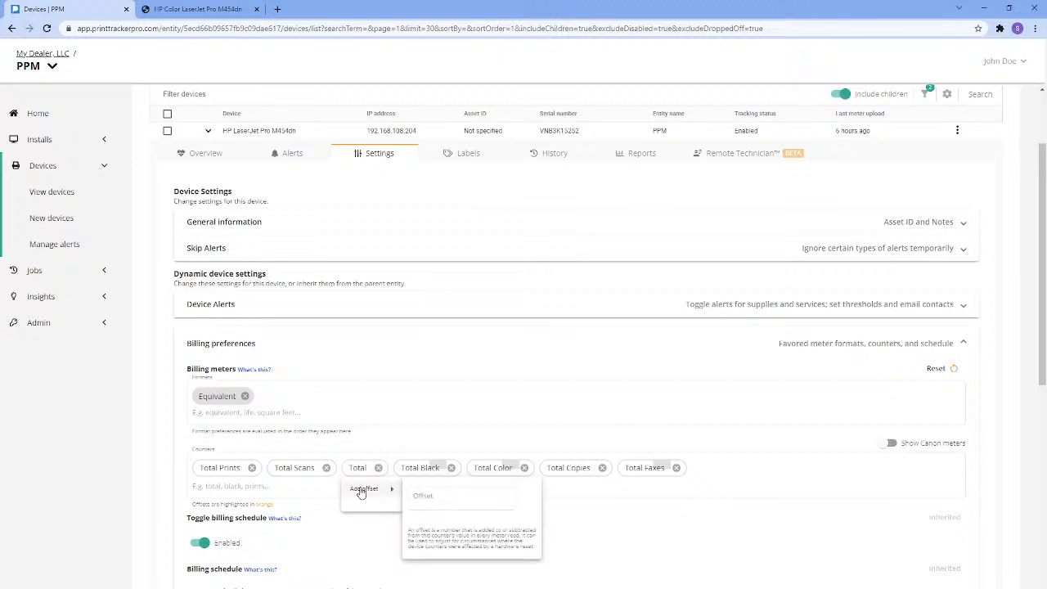
click(434, 500)
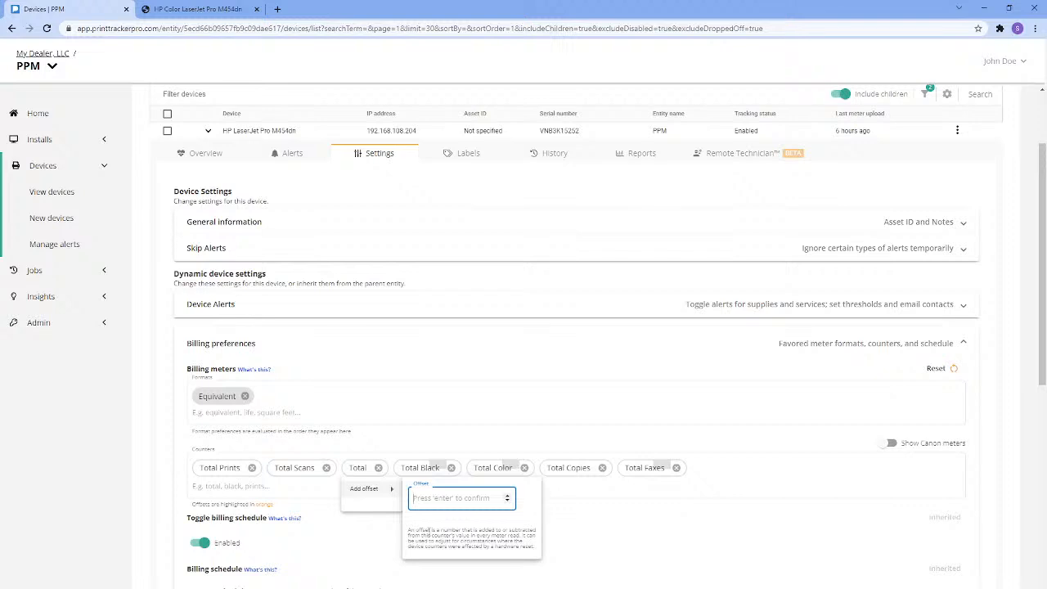
text(100000)
key(Return)
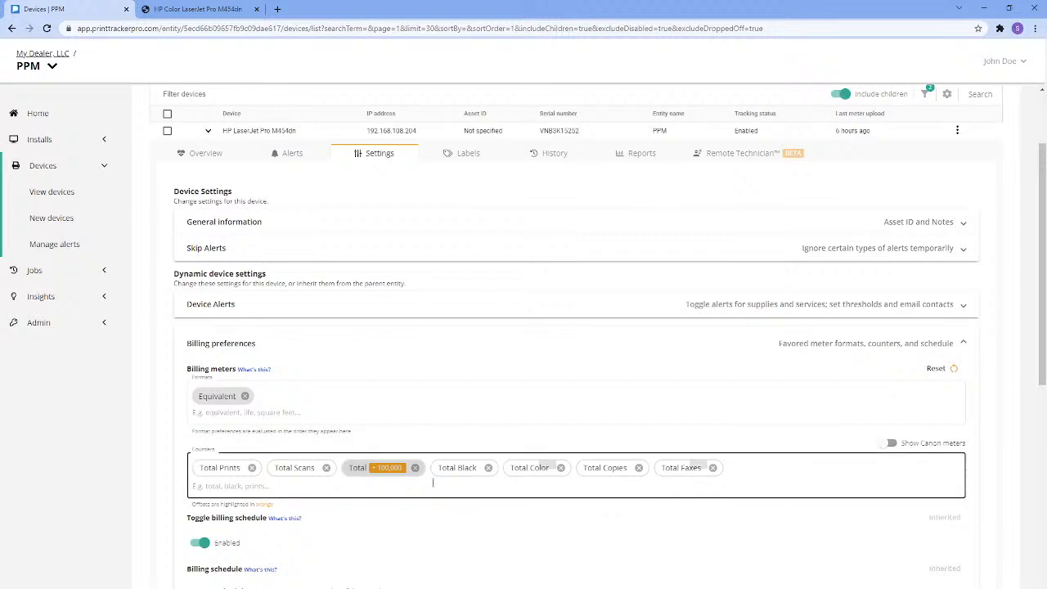
Remove the offset from the Total billing counter and save the device settings
click(394, 471)
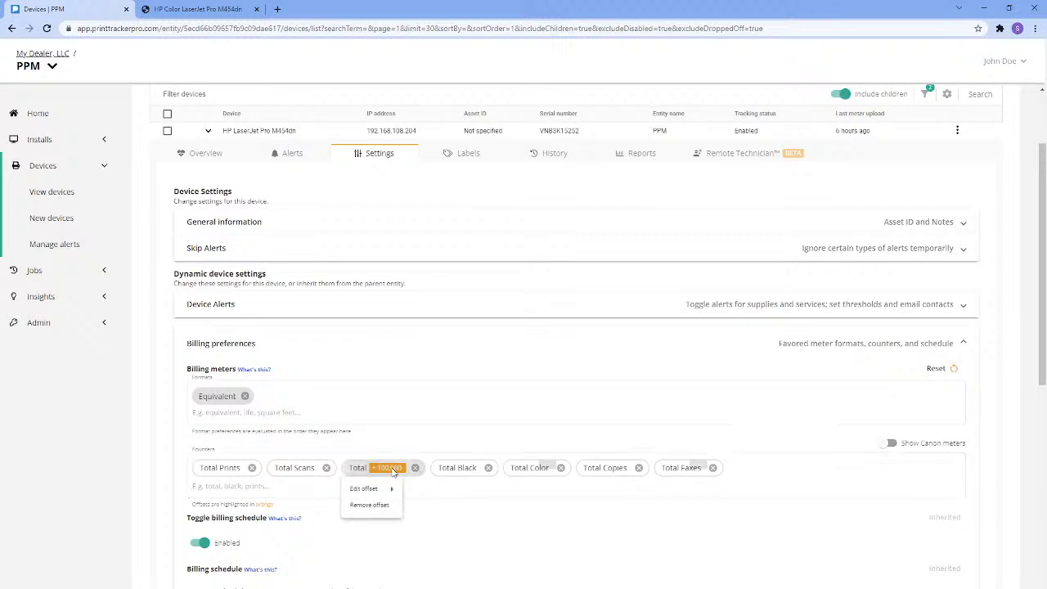
click(381, 502)
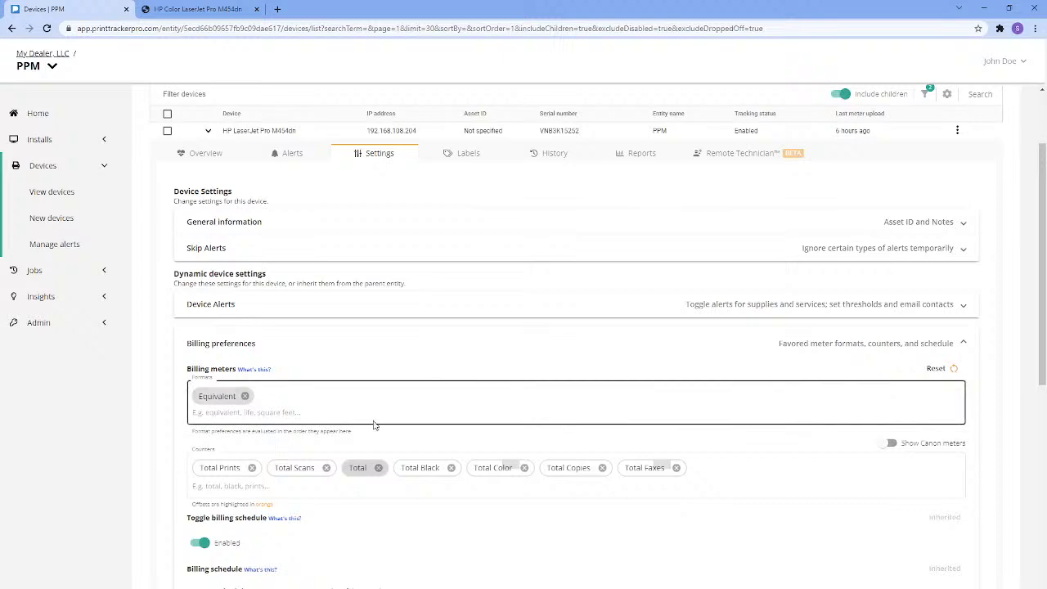
scroll(374, 423, down, 5)
click(941, 479)
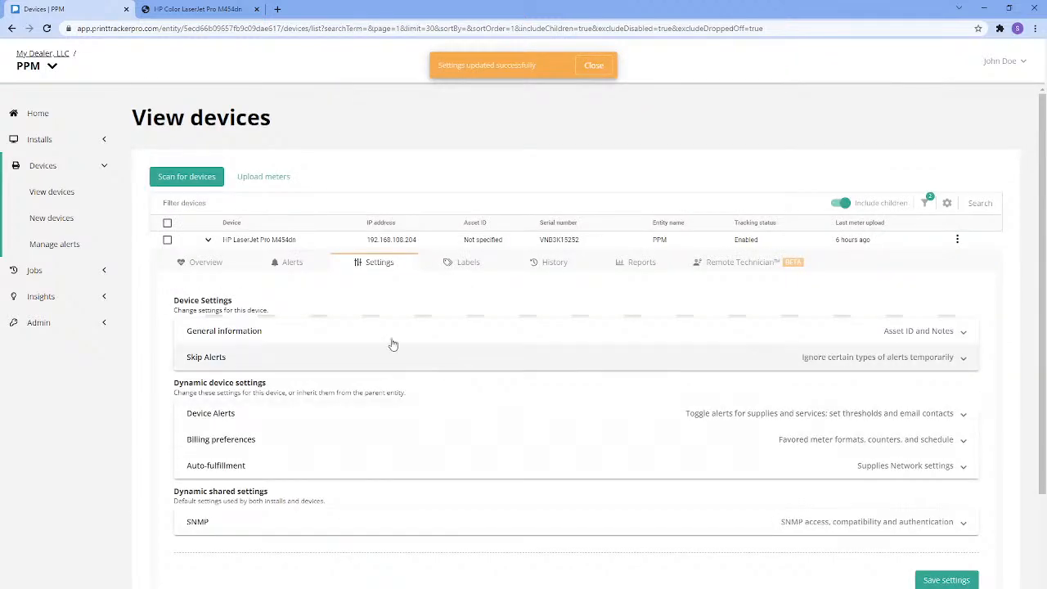
Compare the meter totals in the device's overview with the page counts in the printer's usage report
click(216, 268)
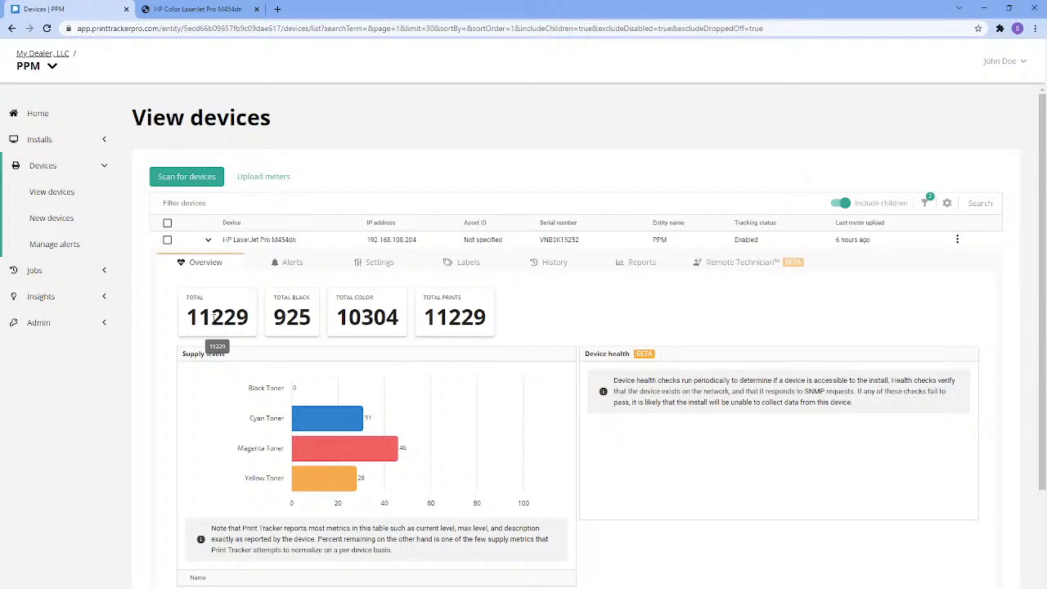
click(212, 9)
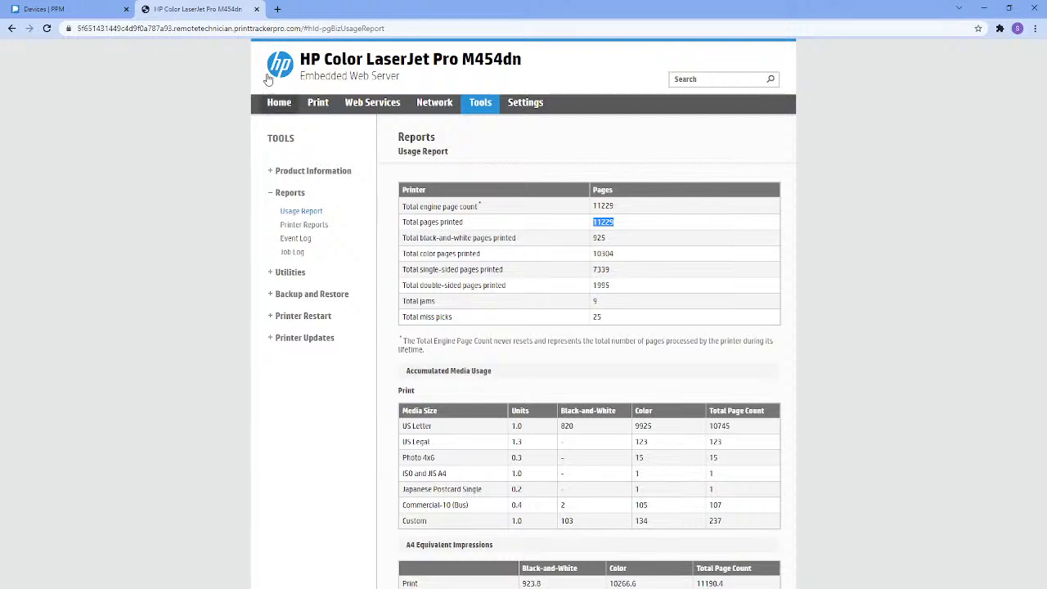
click(85, 15)
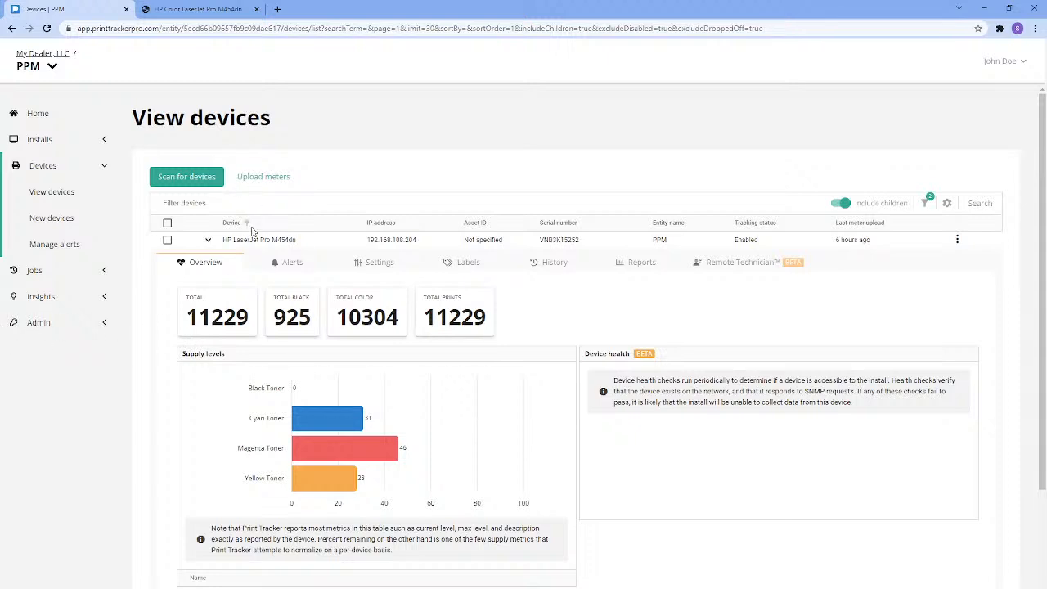
Reopen the HP LaserJet Pro M454dn's billing preferences and turn on Show Canon meters for the counters
click(362, 262)
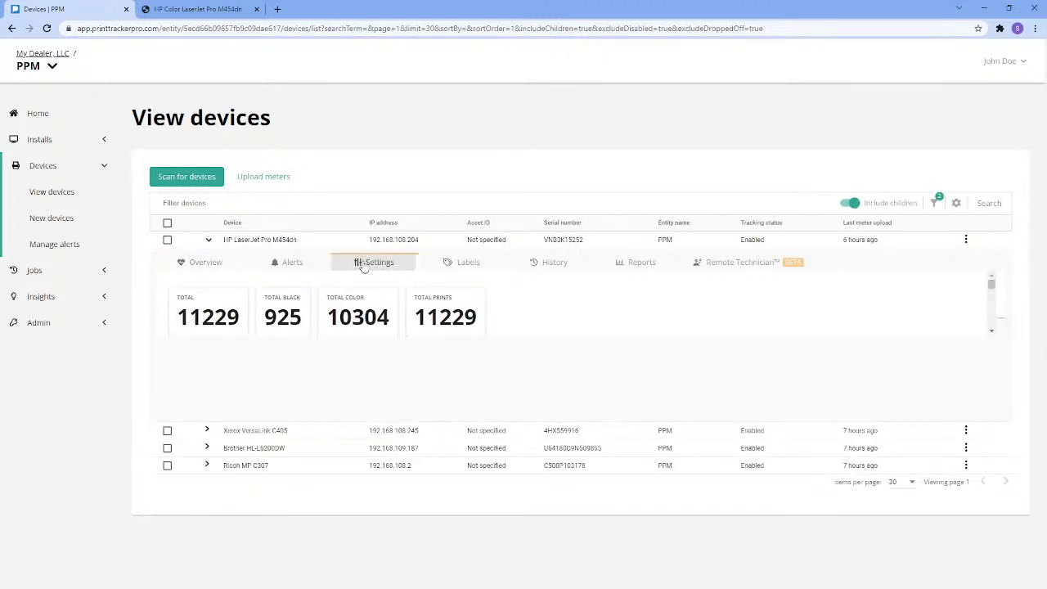
click(222, 439)
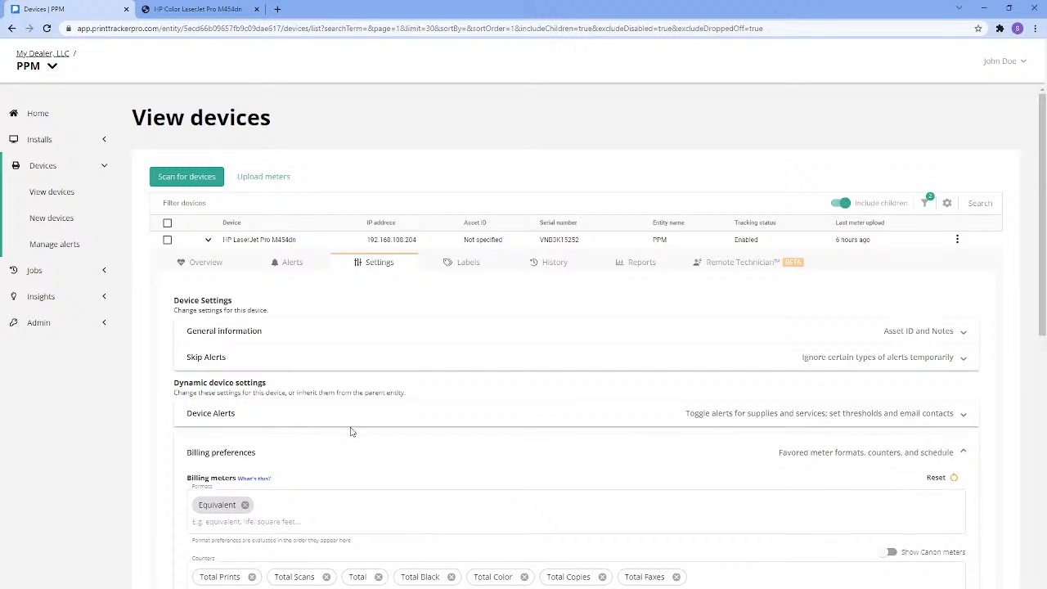
scroll(426, 435, down, 2)
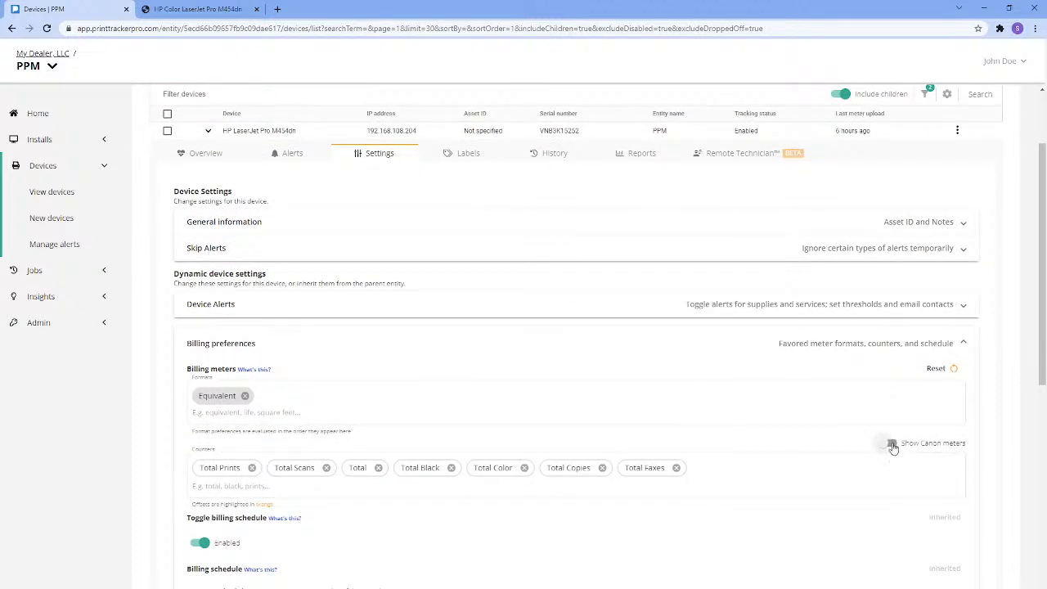
click(891, 444)
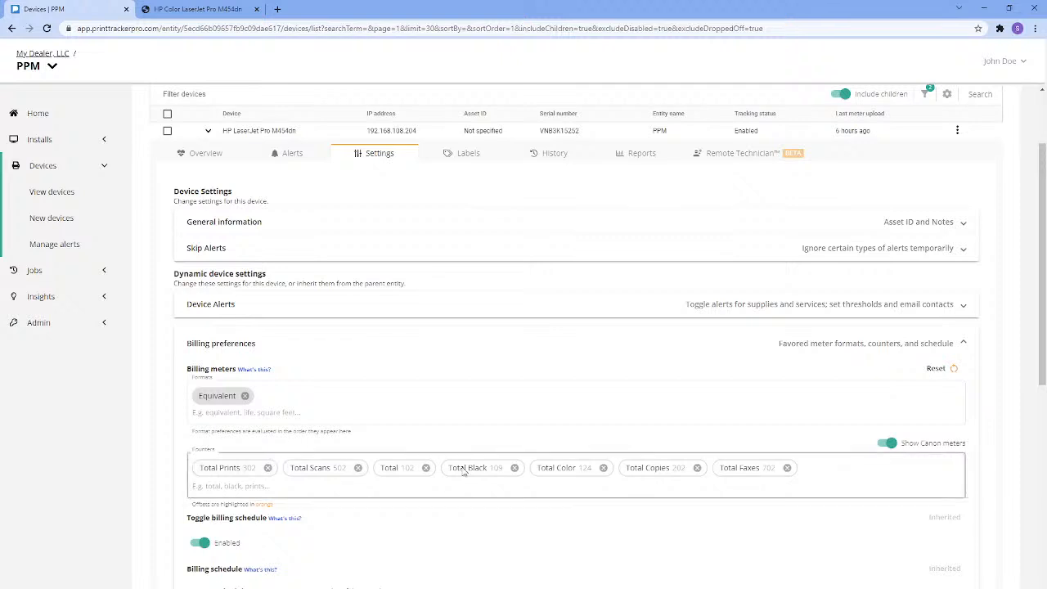
Replace the Equivalent format with Life in the device's billing meters and turn off Show Canon meters
click(257, 401)
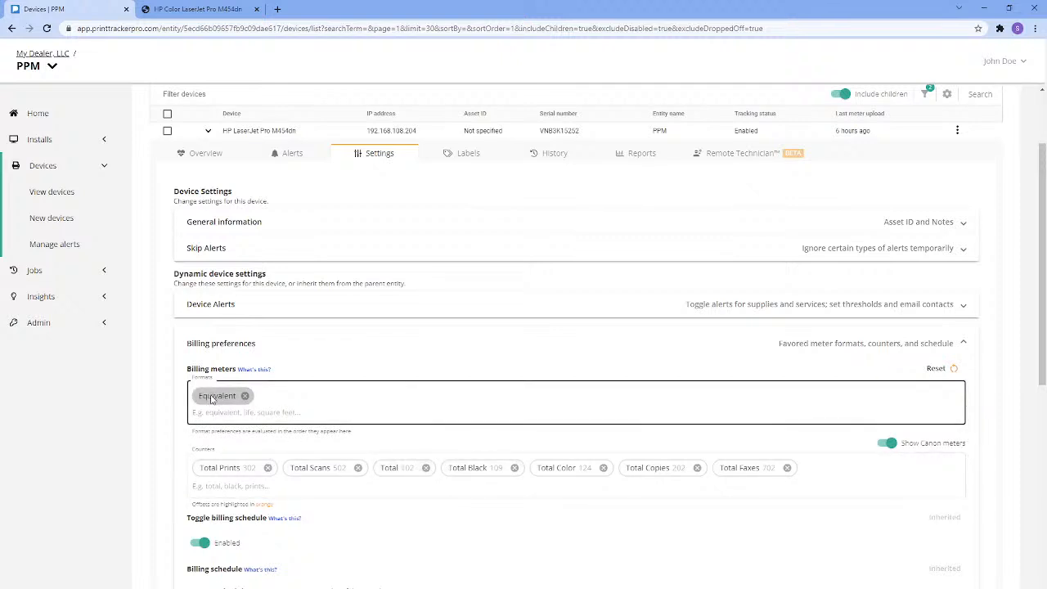
click(375, 483)
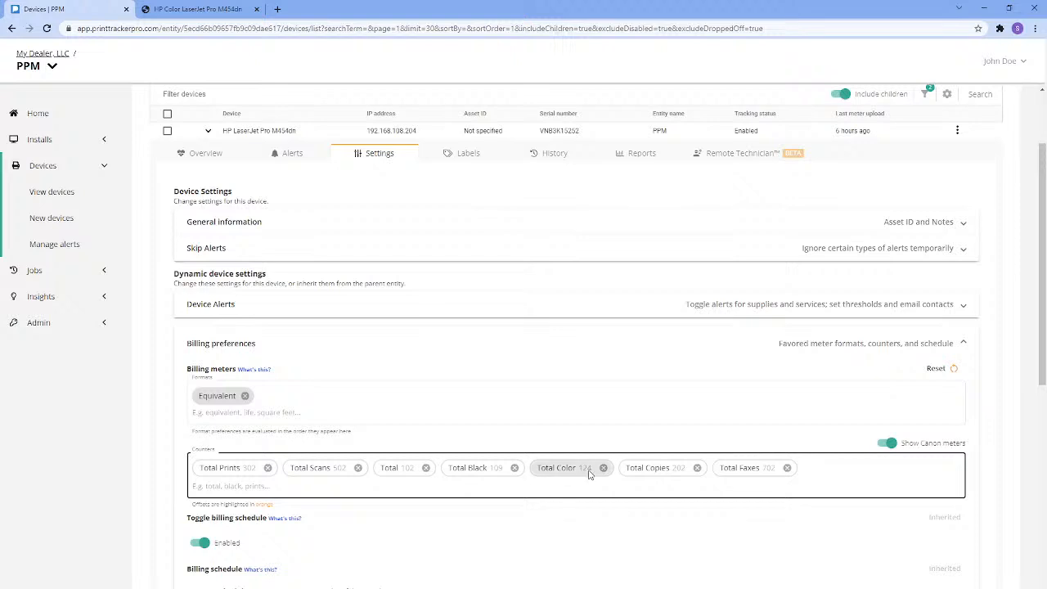
click(244, 396)
text(life)
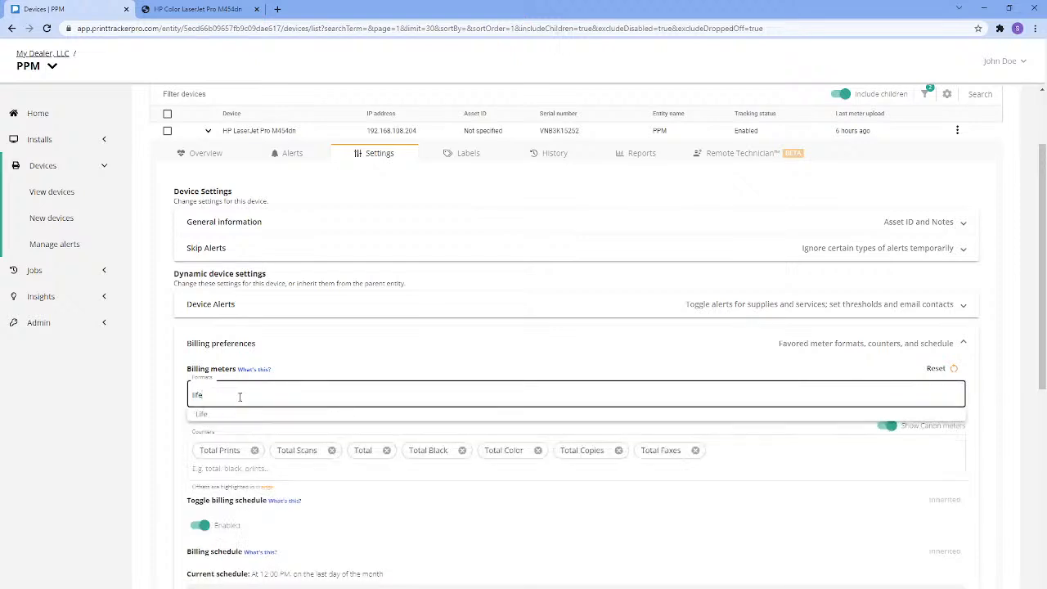
click(215, 416)
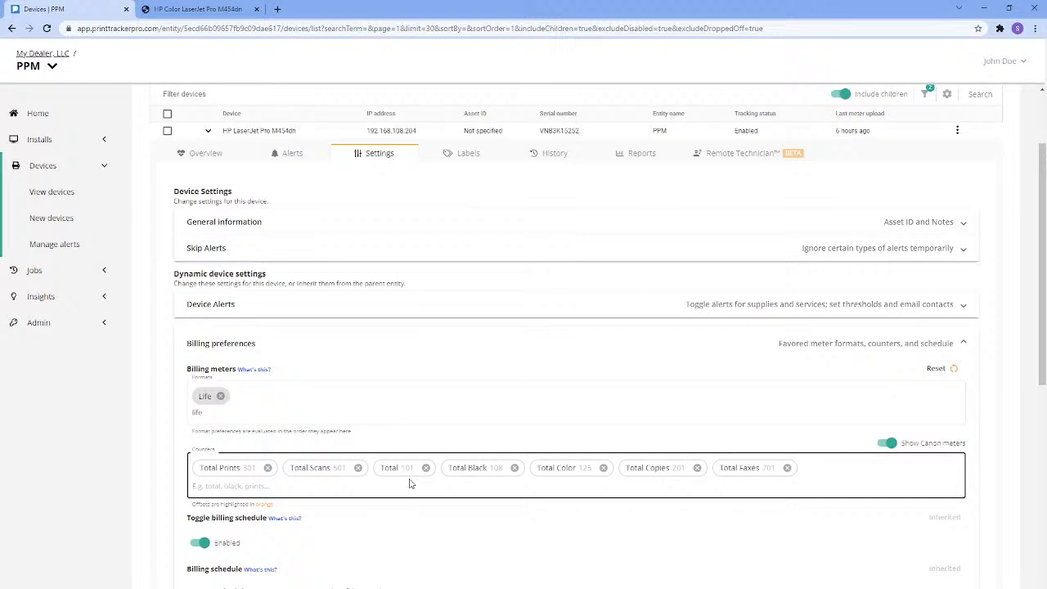
click(888, 444)
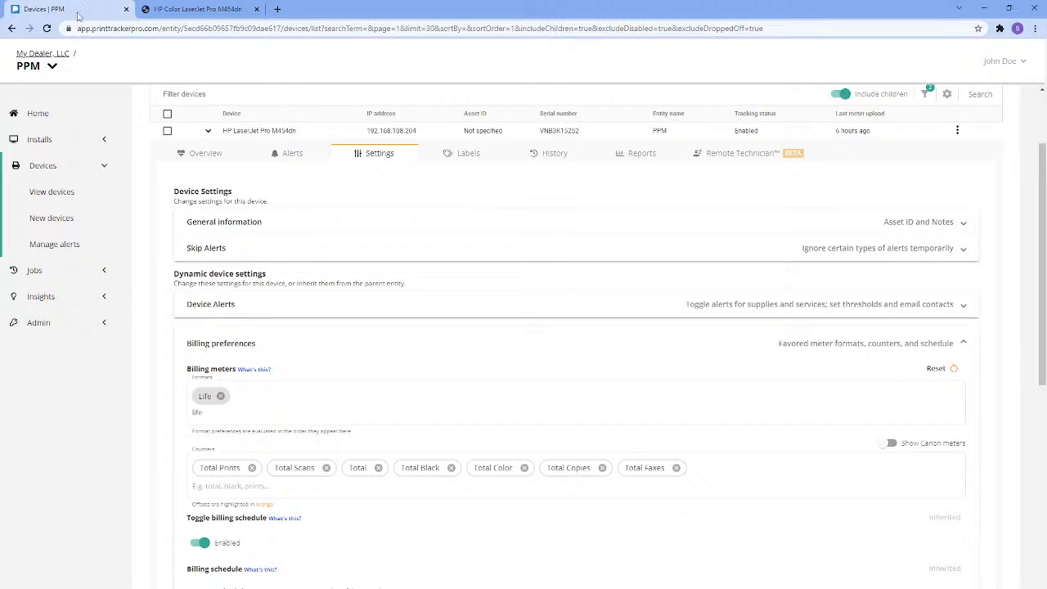
Open the entity settings of My Dealer, LLC and review the default billing preferences for its devices
click(45, 54)
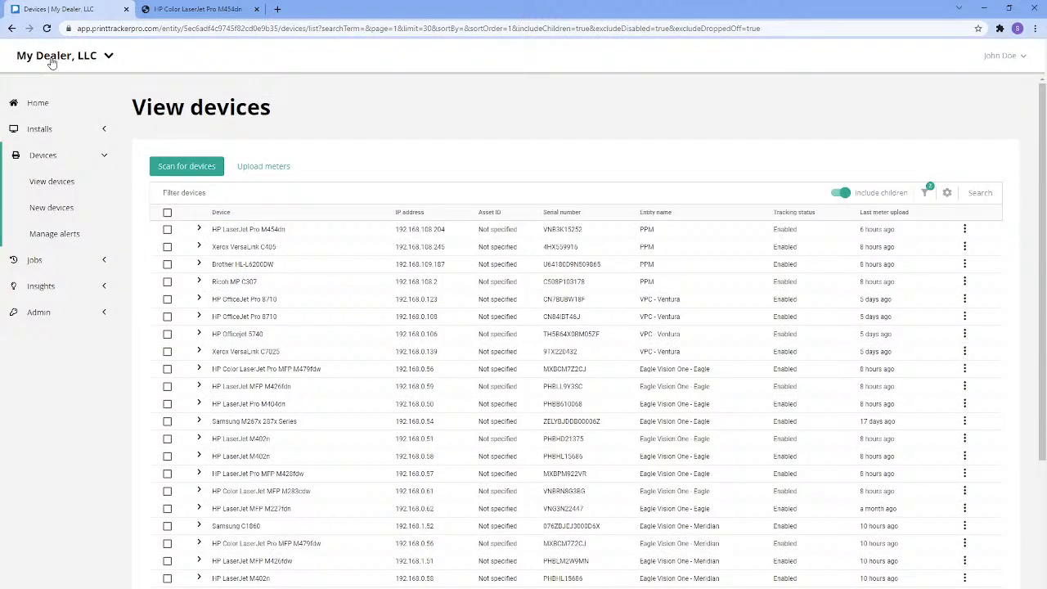
click(41, 311)
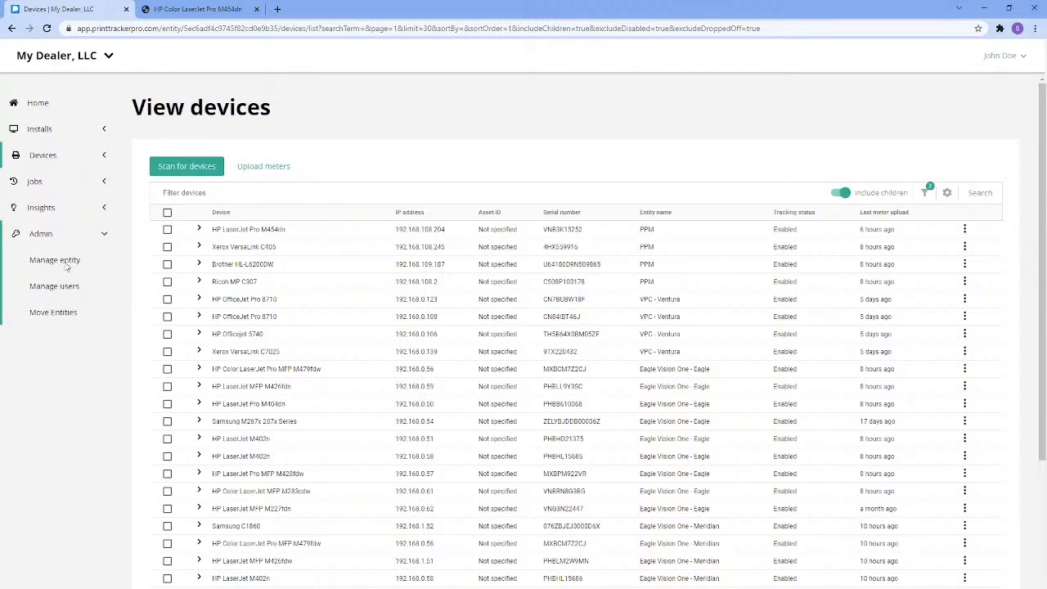
click(66, 265)
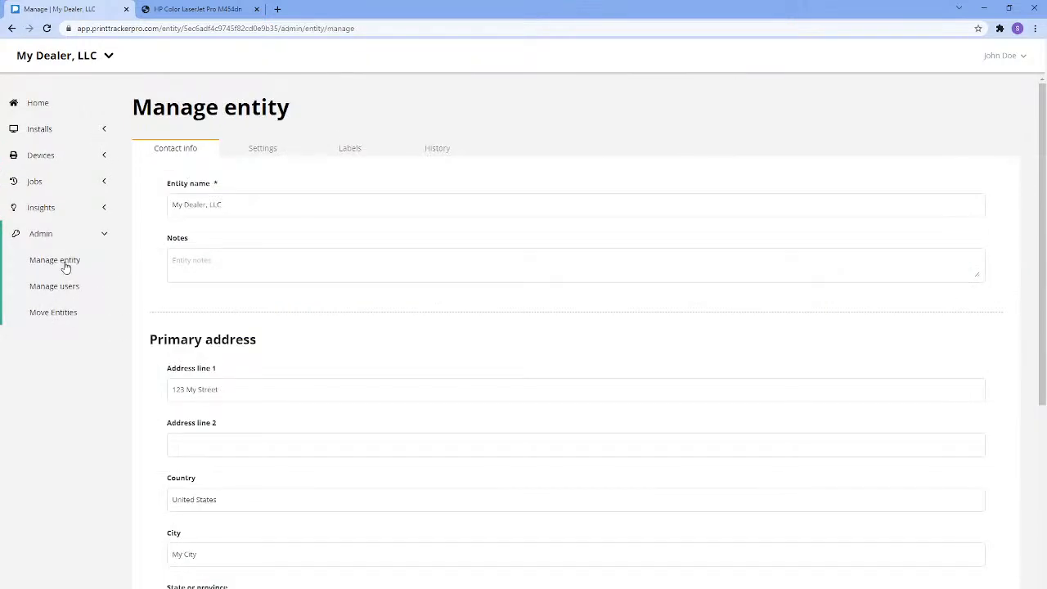
click(269, 151)
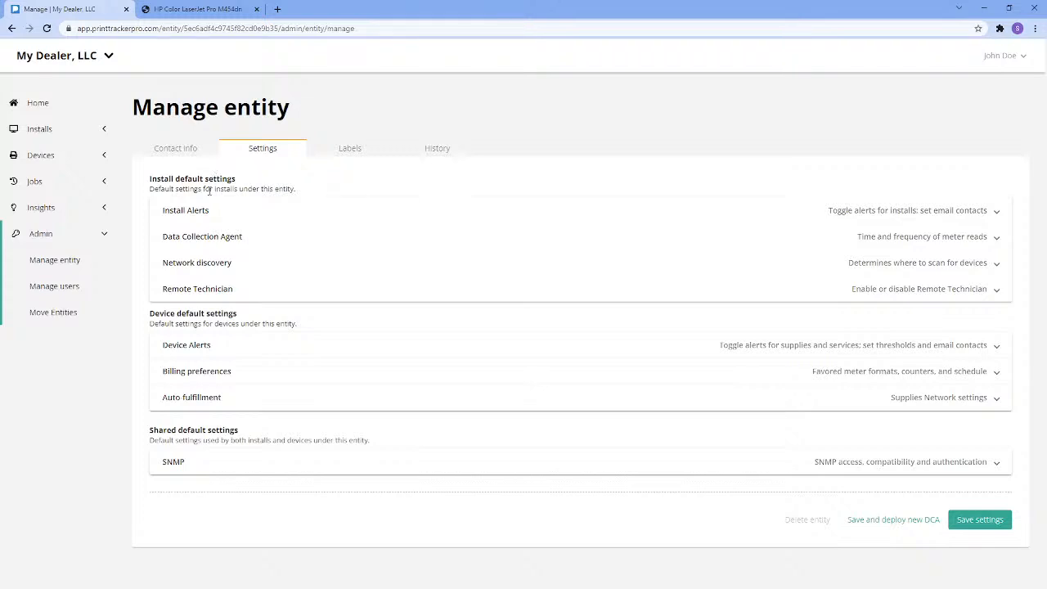
click(227, 374)
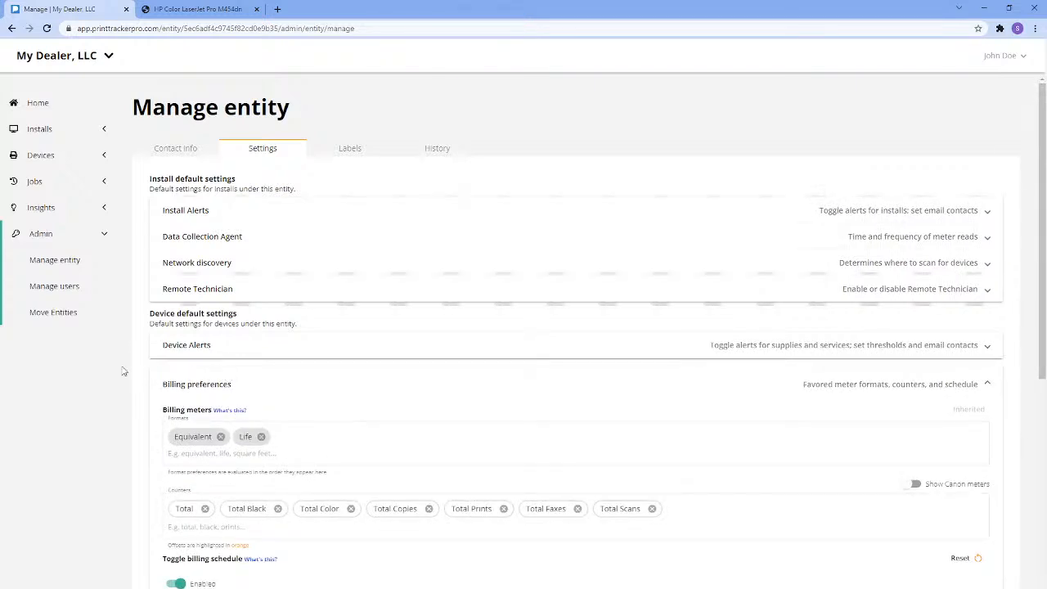
scroll(120, 366, down, 2)
scroll(131, 364, down, 1)
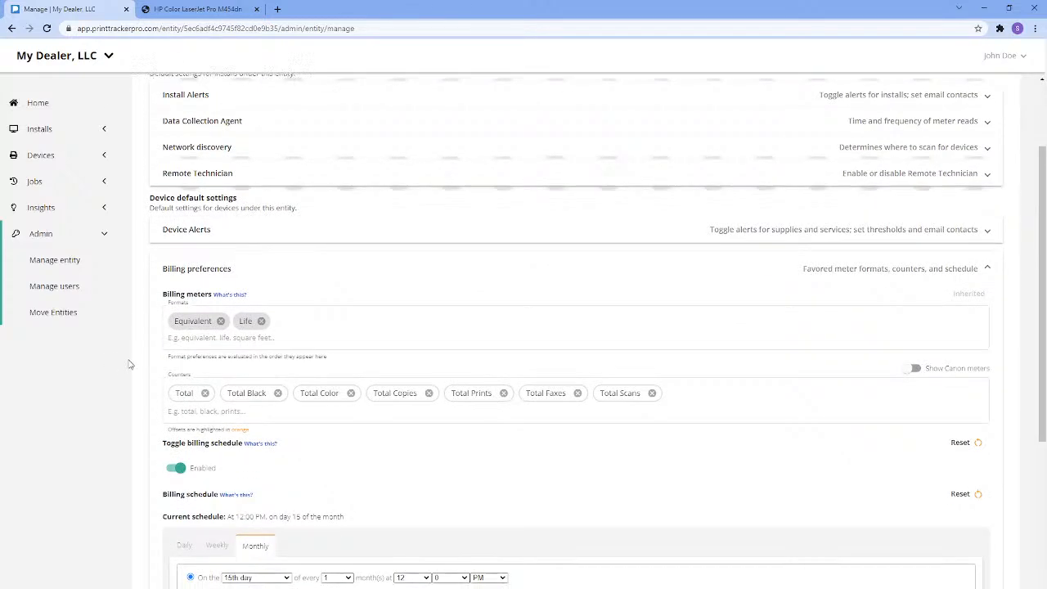
click(198, 291)
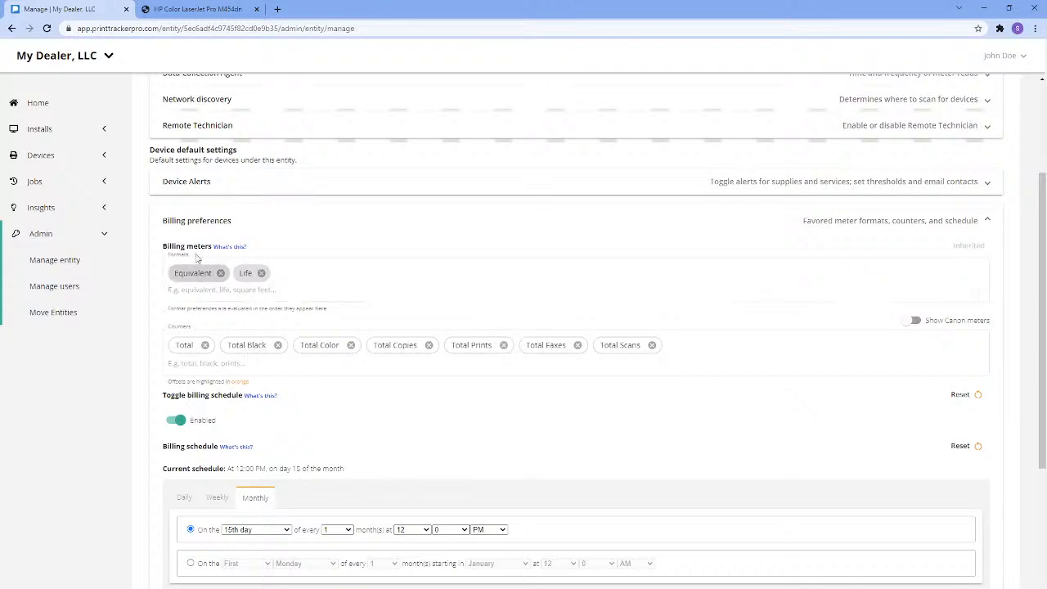
Switch to the EV One entity and remove the Equivalent format from its default billing meters, keeping only Life
click(81, 59)
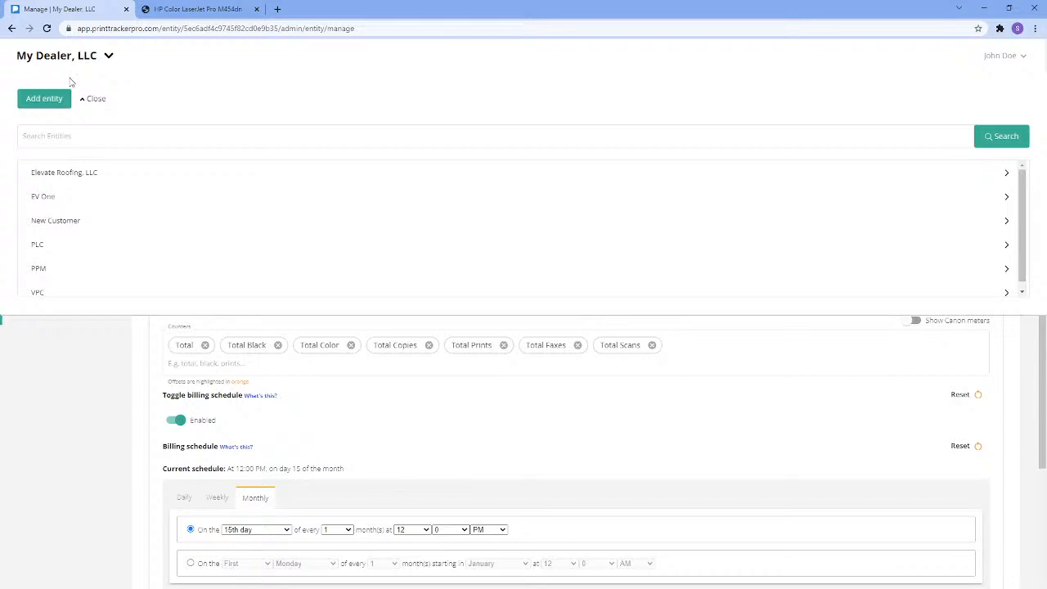
click(43, 197)
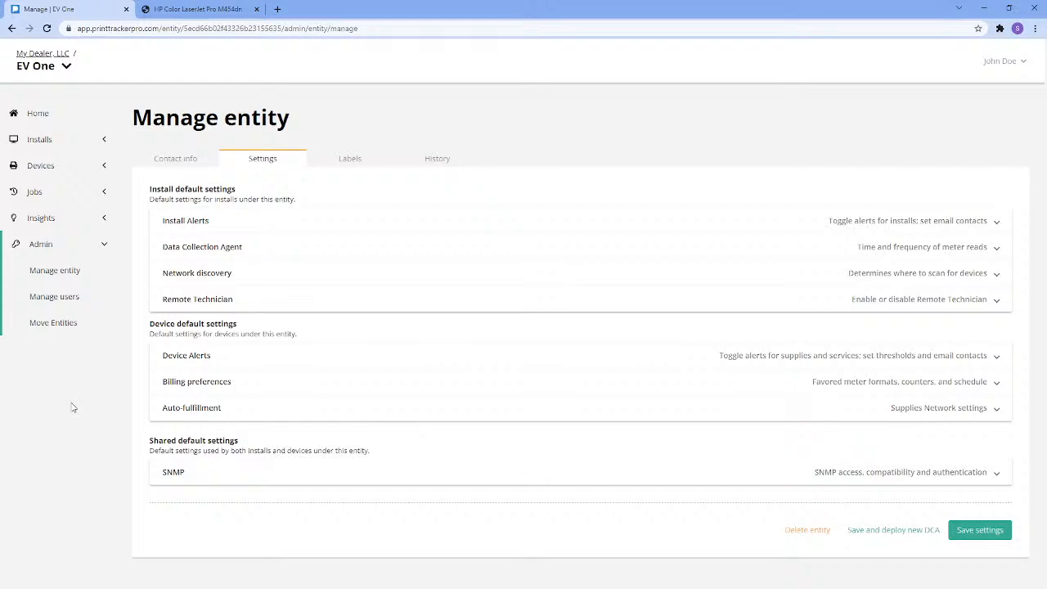
click(209, 390)
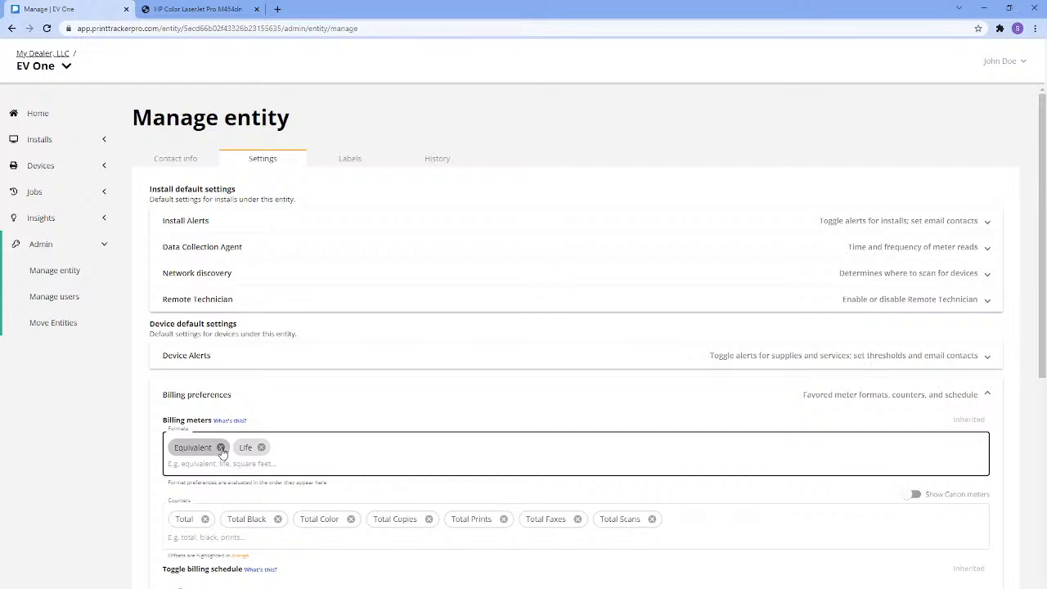
click(221, 447)
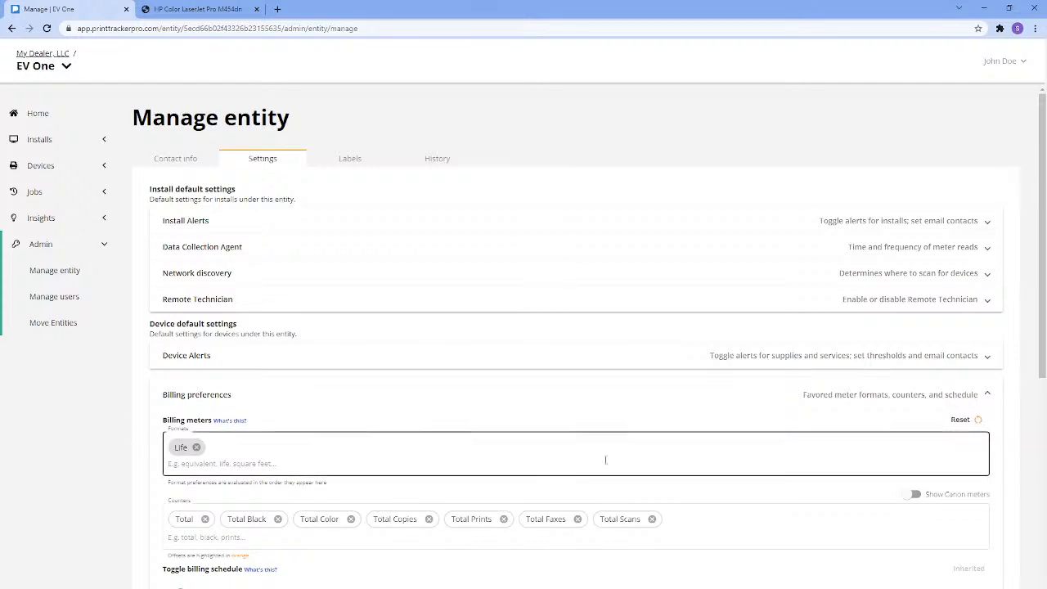
scroll(605, 460, down, 3)
scroll(388, 382, up, 3)
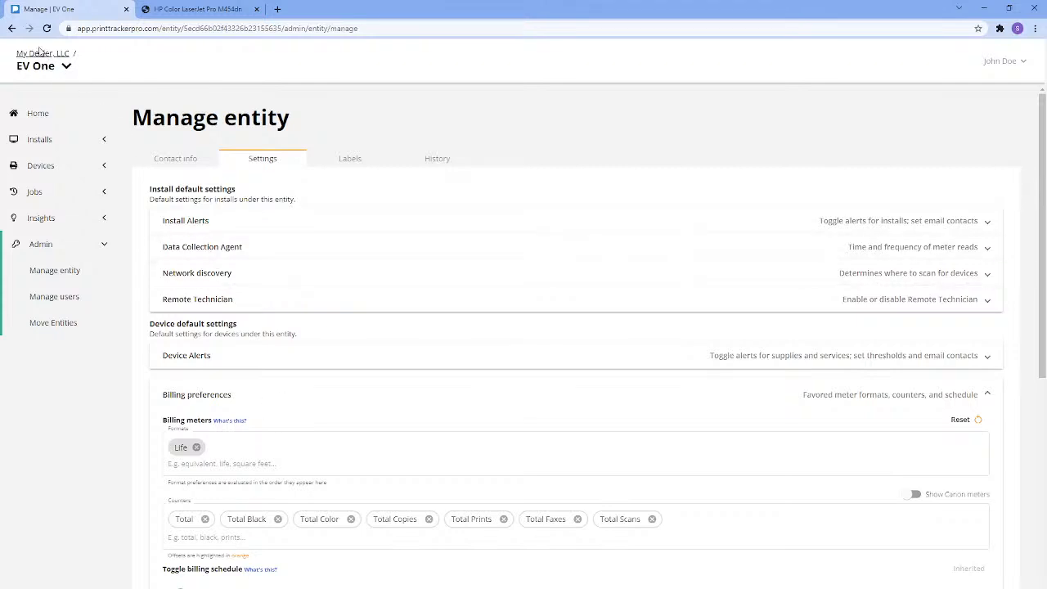
Return to the My Dealer, LLC entity and examine the formats and counters in its default billing preferences
click(40, 54)
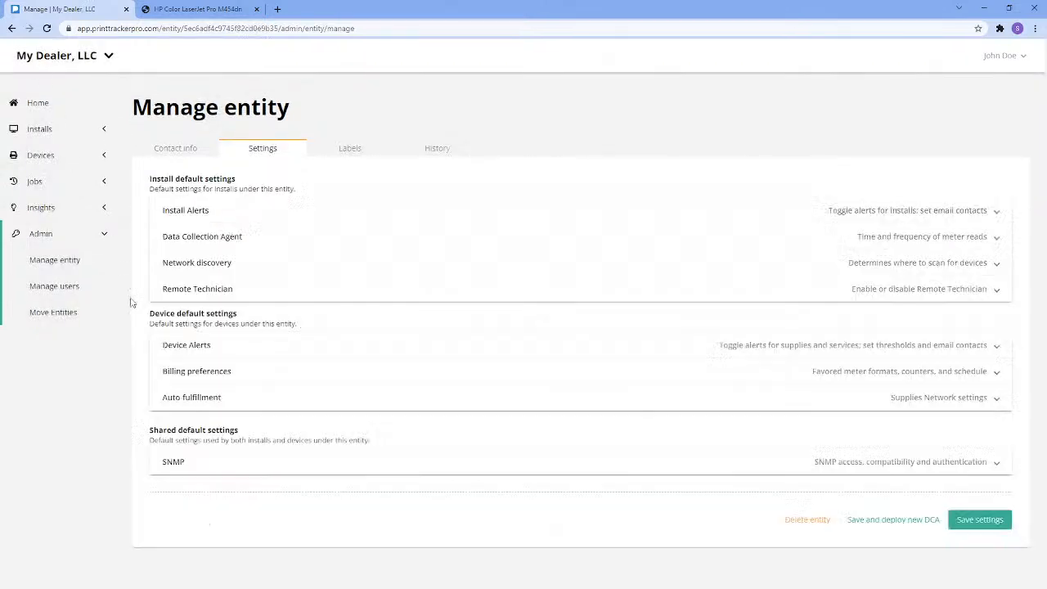
click(193, 370)
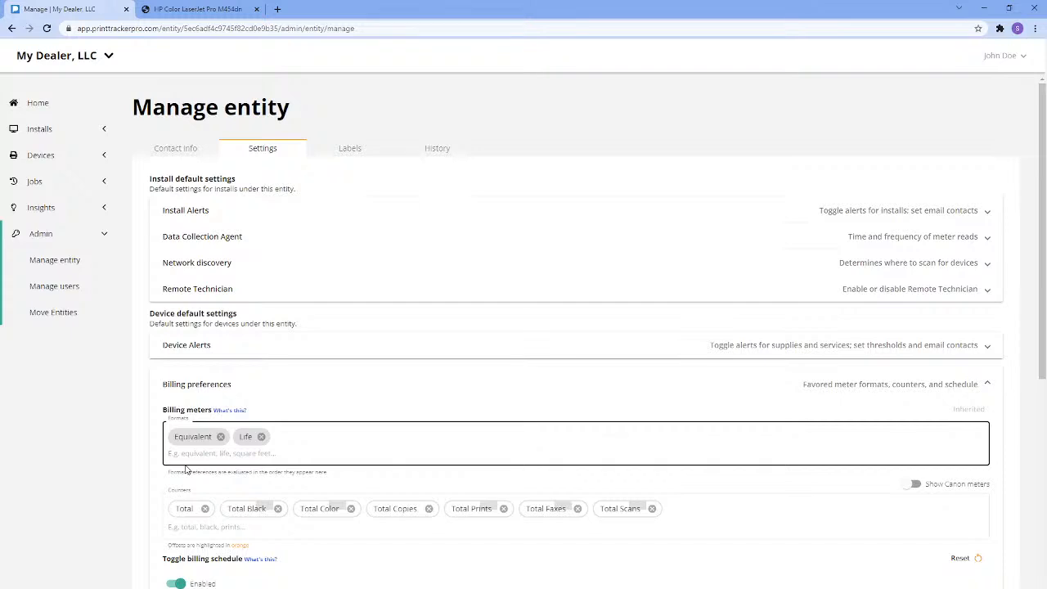
click(186, 469)
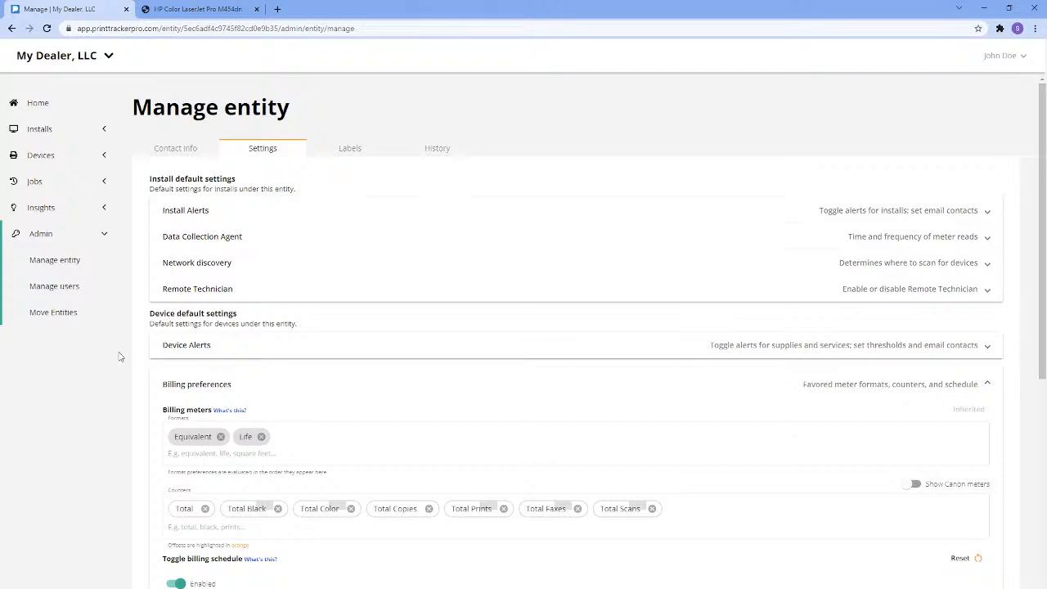
Switch to the slide presentation and show the Upcoming Webinars slide
key(alt+Tab)
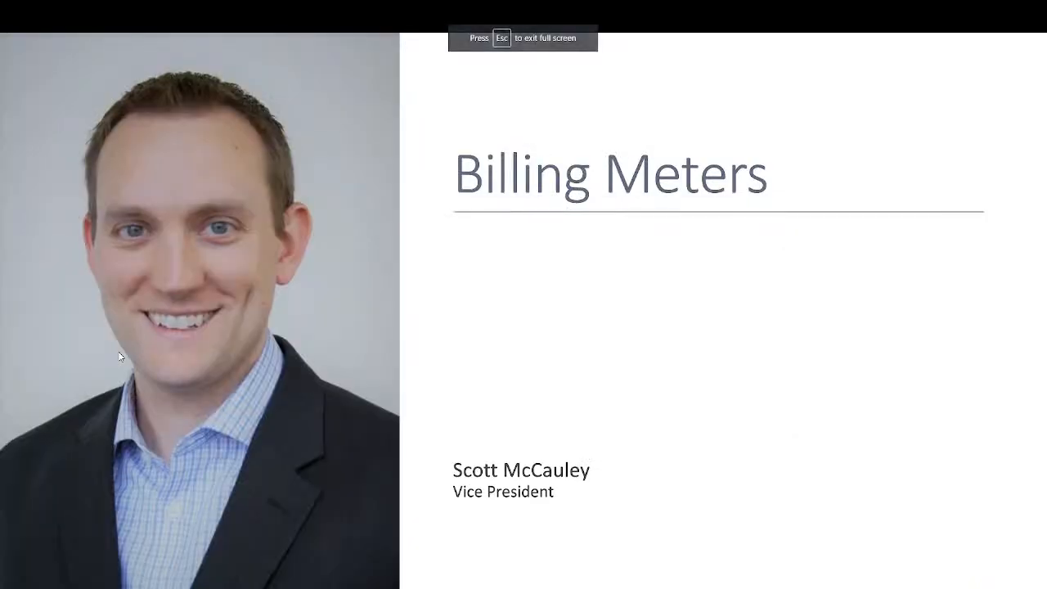
key(End)
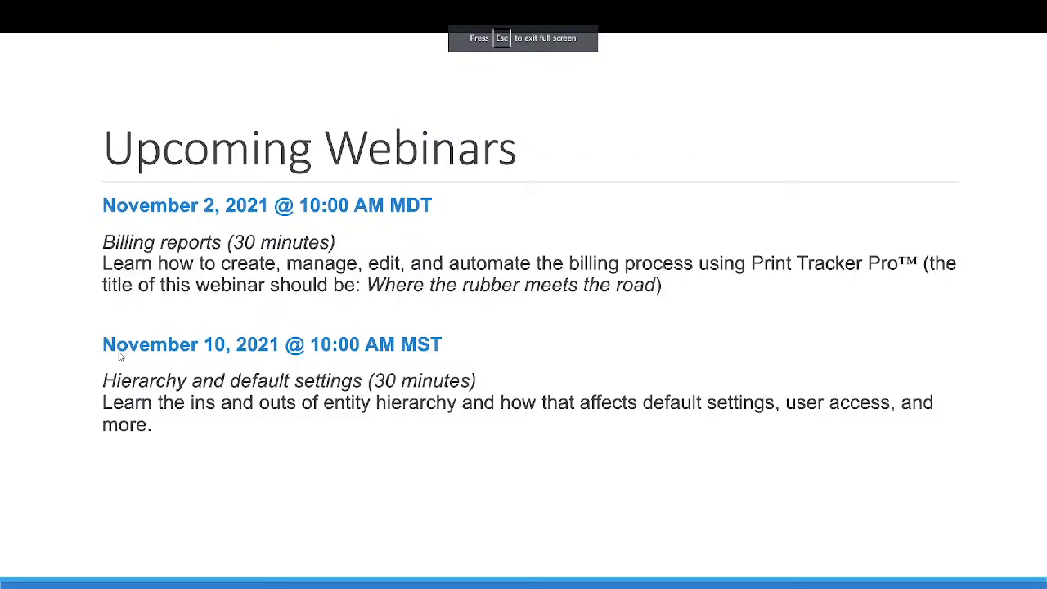